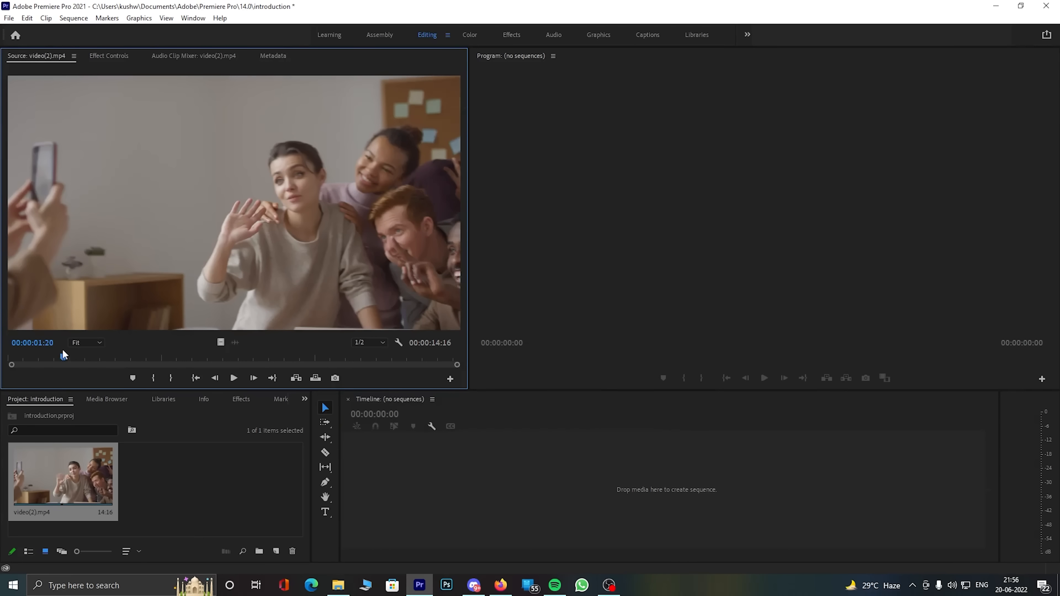
Step: Create a new sequence from the video(2).mp4 clip in the project
{"action": "left_click_drag", "start_coordinate": [63, 355], "coordinate": [24, 358]}
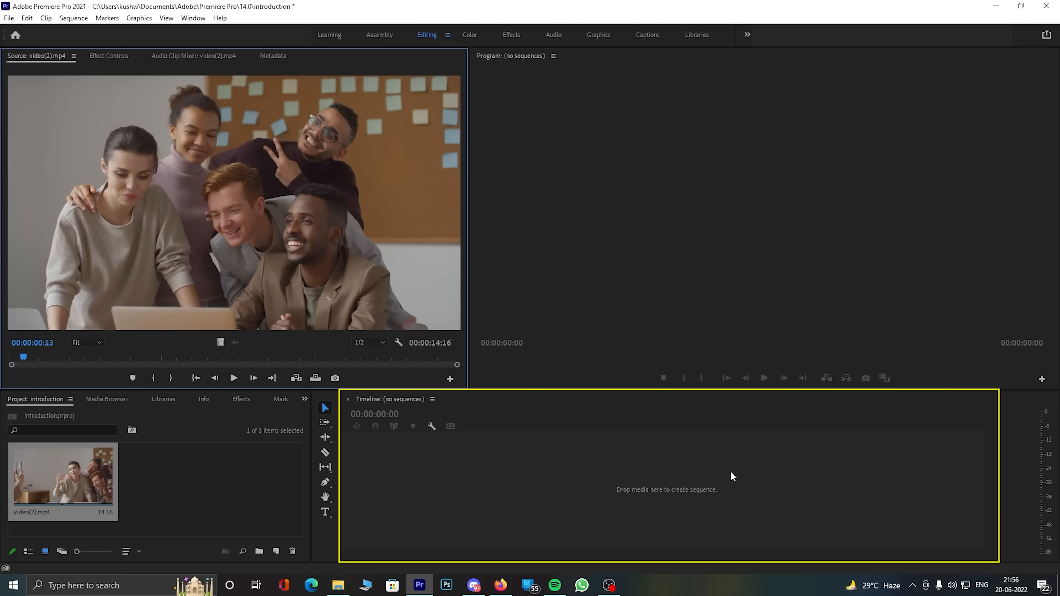
{"action": "left_click", "coordinate": [647, 512]}
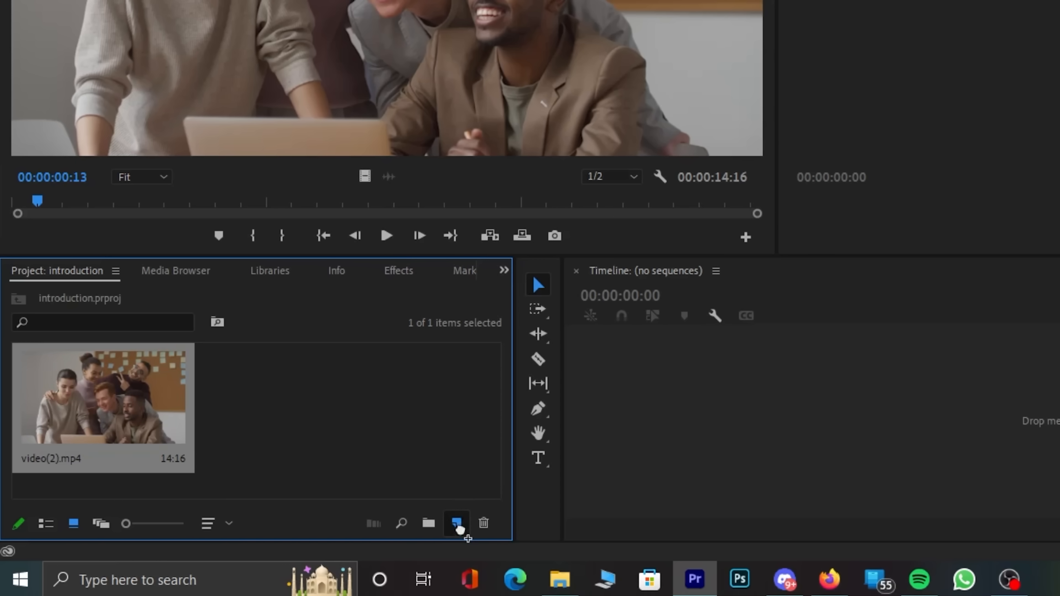
{"action": "left_click_drag", "start_coordinate": [459, 527], "coordinate": [458, 525]}
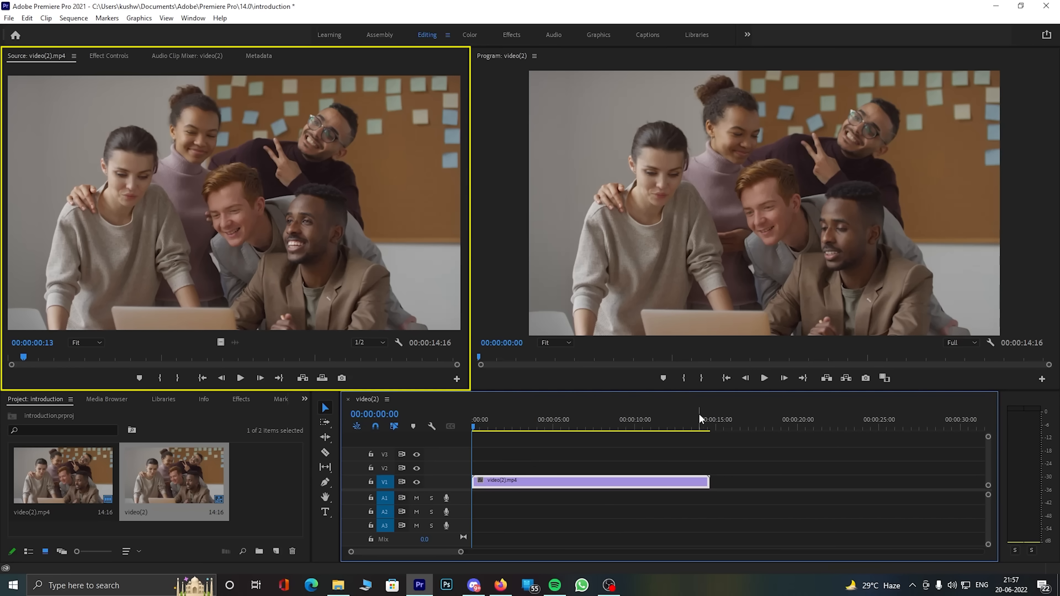
Step: Show the effect controls of the video(2).mp4 clip placed on track V1 of the sequence
{"action": "left_click", "coordinate": [109, 57]}
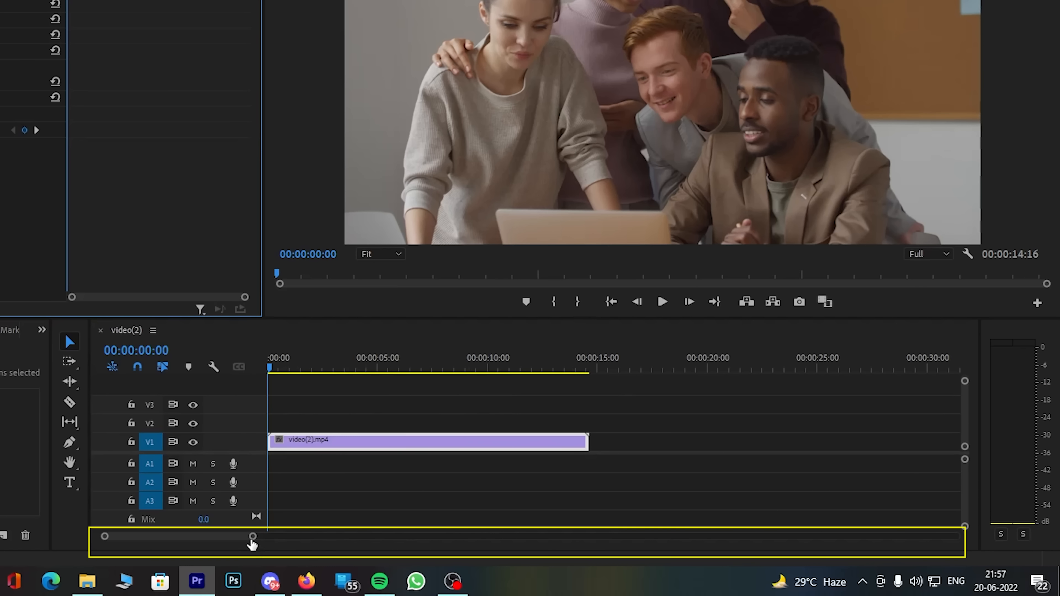
{"action": "left_click_drag", "start_coordinate": [461, 552], "coordinate": [548, 550]}
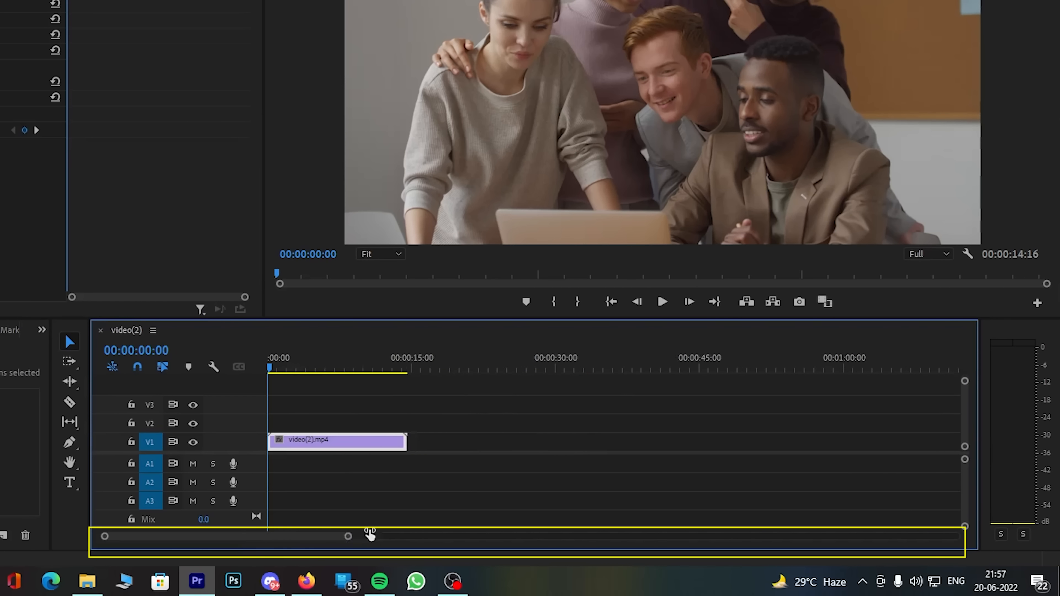
{"action": "left_click_drag", "start_coordinate": [370, 534], "coordinate": [521, 549]}
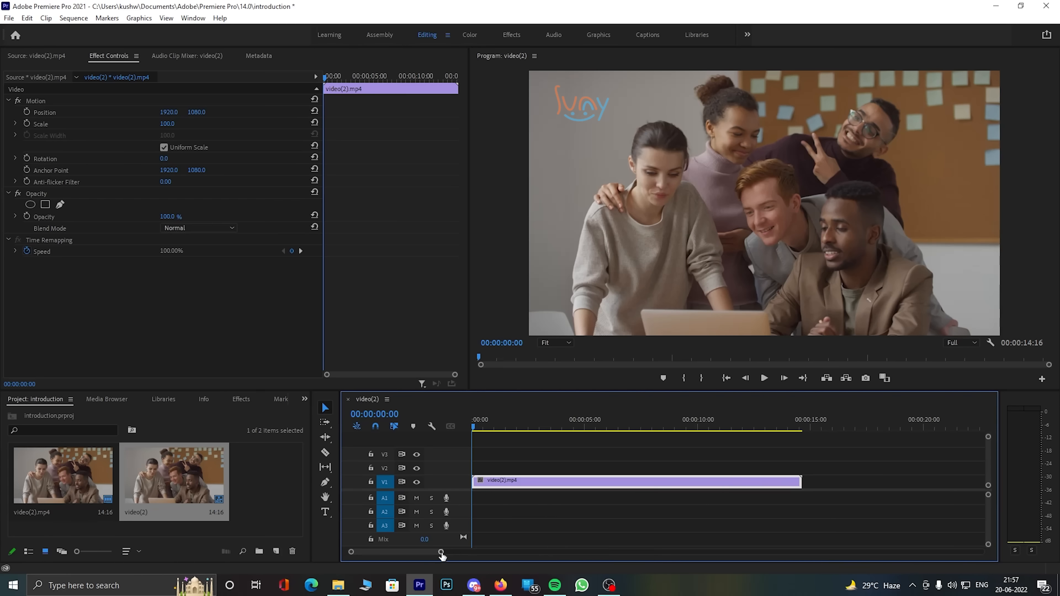
{"action": "mouse_move", "coordinate": [441, 556]}
{"action": "left_mouse_down"}
{"action": "mouse_move", "coordinate": [415, 552]}
{"action": "mouse_move", "coordinate": [428, 552]}
{"action": "left_mouse_up"}
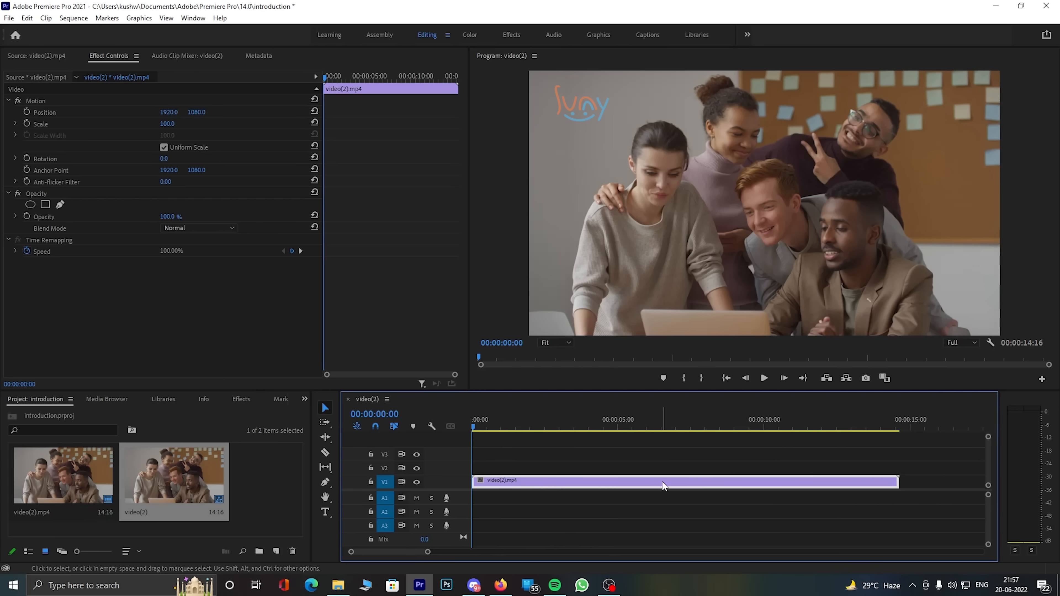
{"action": "left_click", "coordinate": [547, 508]}
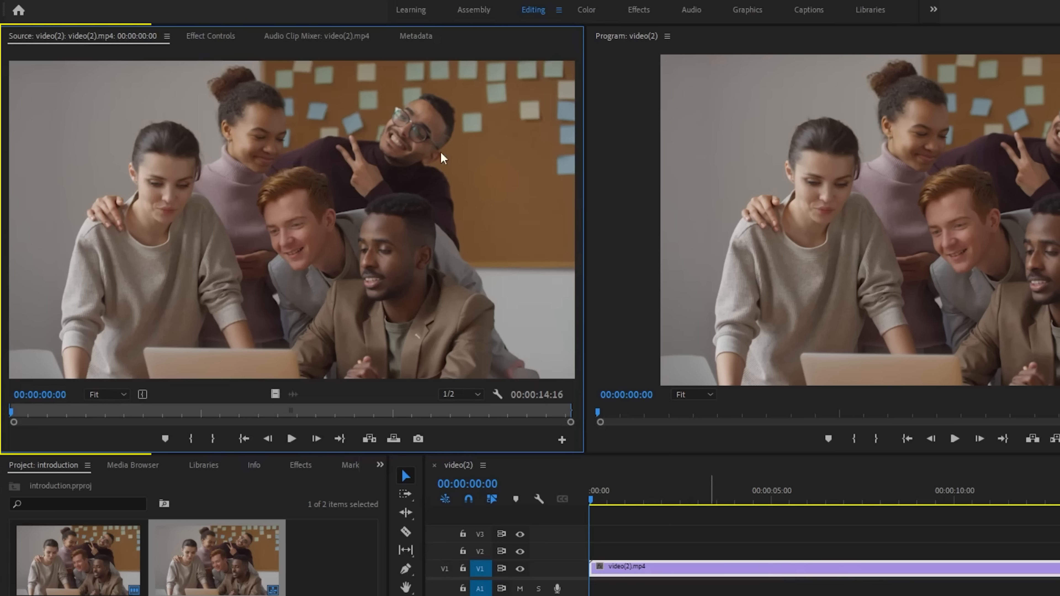
{"action": "left_click", "coordinate": [207, 38]}
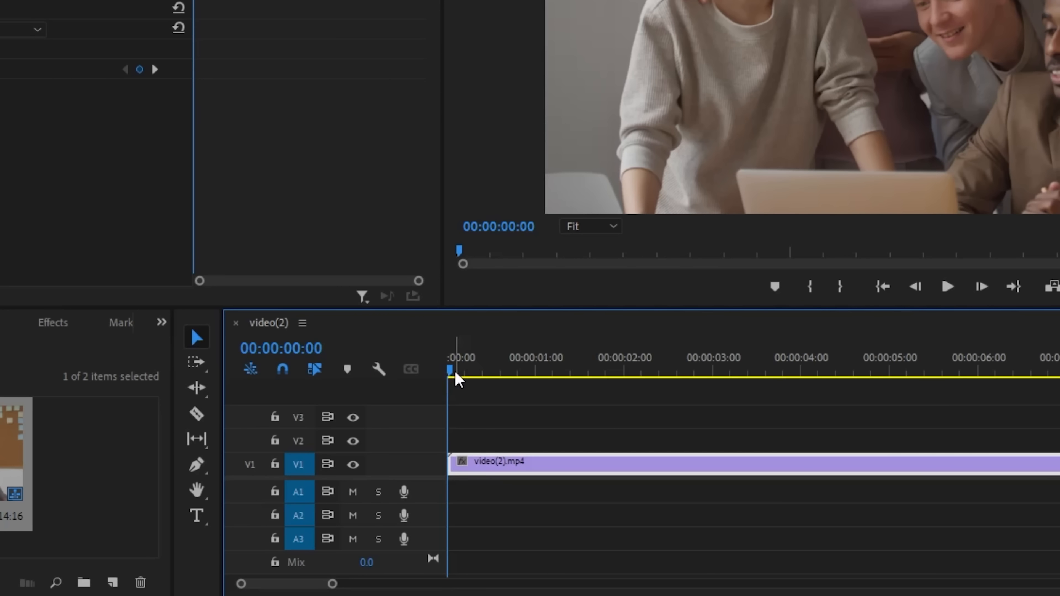
Step: Place the playhead at 00:00:00:00 and enable keyframing for the clip's Opacity with a first keyframe there
{"action": "mouse_move", "coordinate": [457, 371]}
{"action": "left_mouse_down"}
{"action": "mouse_move", "coordinate": [483, 371]}
{"action": "mouse_move", "coordinate": [459, 373]}
{"action": "left_mouse_up"}
{"action": "left_click_drag", "start_coordinate": [332, 585], "coordinate": [390, 589]}
{"action": "left_click", "coordinate": [450, 368]}
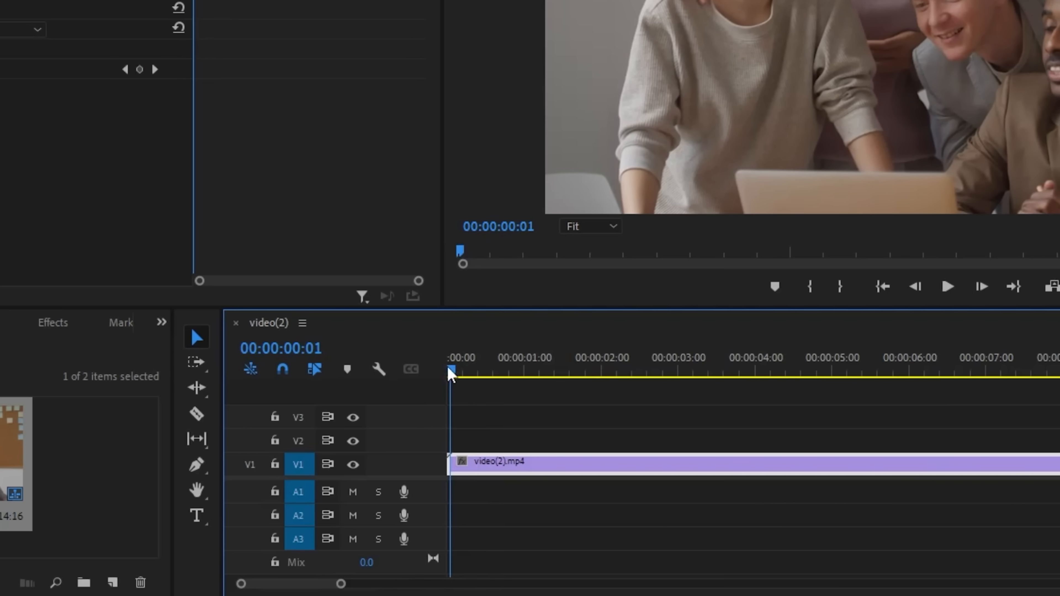
{"action": "mouse_move", "coordinate": [452, 373]}
{"action": "left_mouse_down"}
{"action": "mouse_move", "coordinate": [895, 373]}
{"action": "mouse_move", "coordinate": [454, 374]}
{"action": "left_mouse_up"}
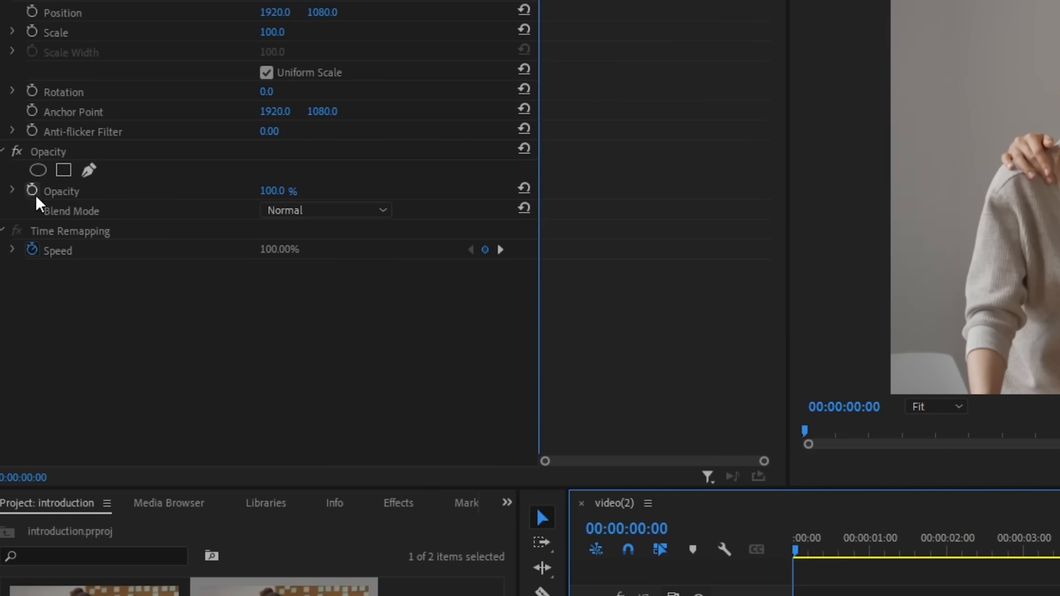
{"action": "left_click", "coordinate": [33, 191]}
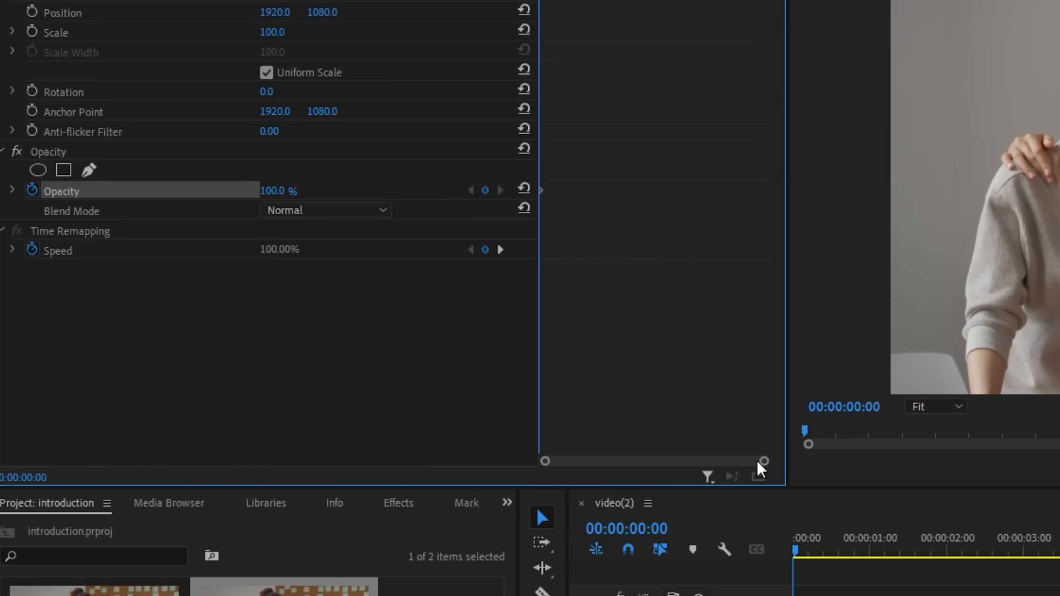
Step: Set the clip's Opacity to 0% at the opening keyframe
{"action": "left_click_drag", "start_coordinate": [765, 462], "coordinate": [746, 461]}
{"action": "left_click_drag", "start_coordinate": [541, 191], "coordinate": [547, 191]}
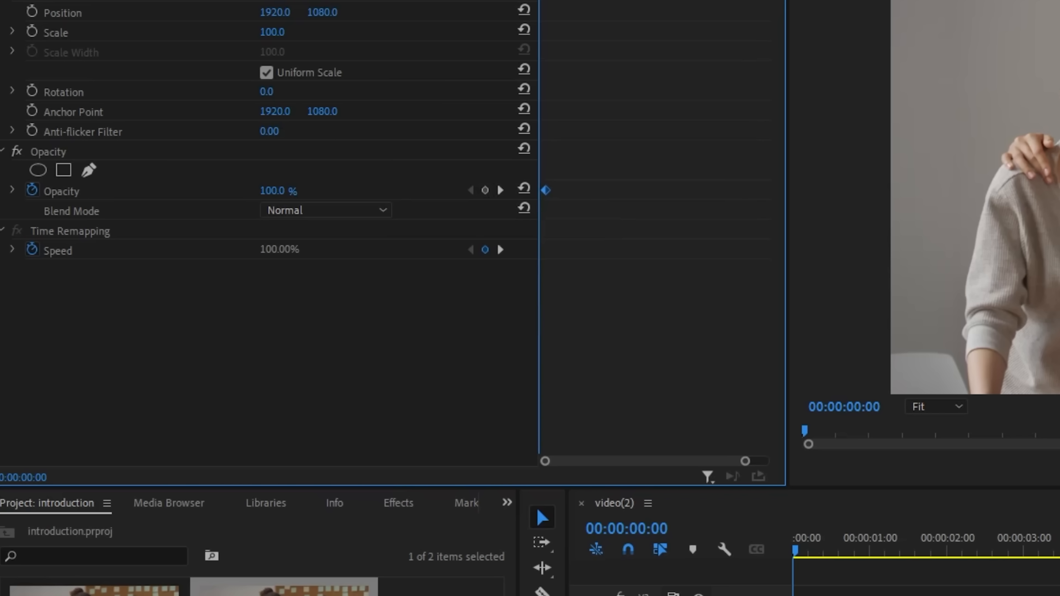
{"action": "key", "text": "shift+3"}
{"action": "key", "text": "="}
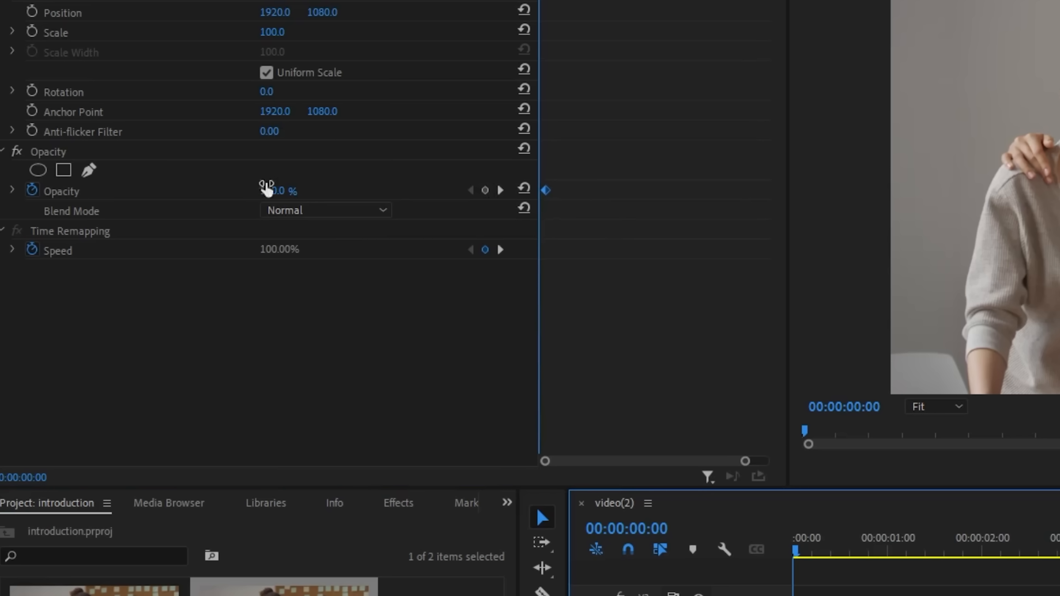
{"action": "left_click", "coordinate": [282, 191]}
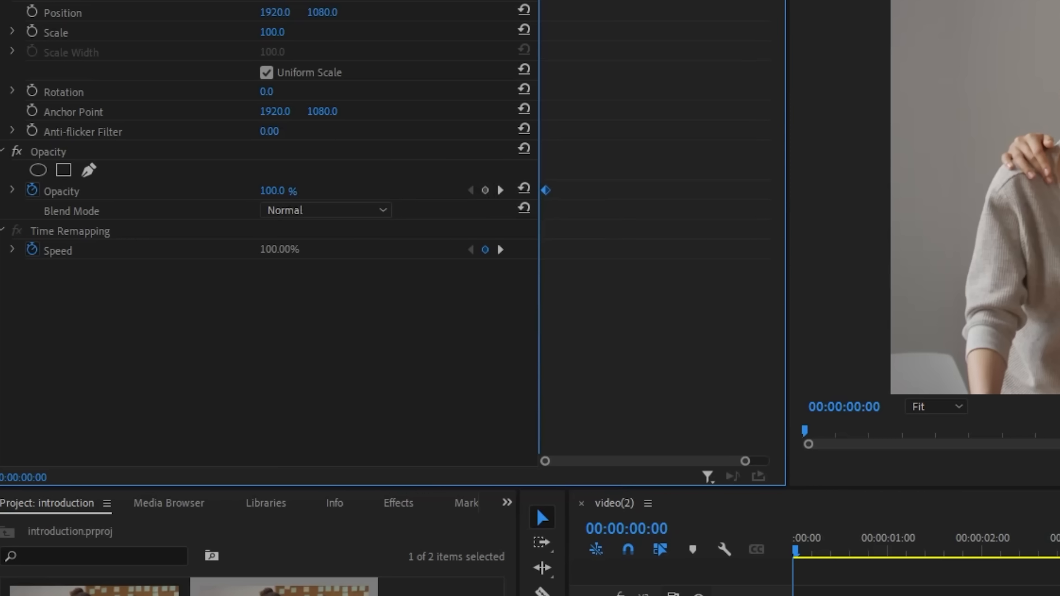
{"action": "left_click_drag", "start_coordinate": [282, 191], "coordinate": [241, 191]}
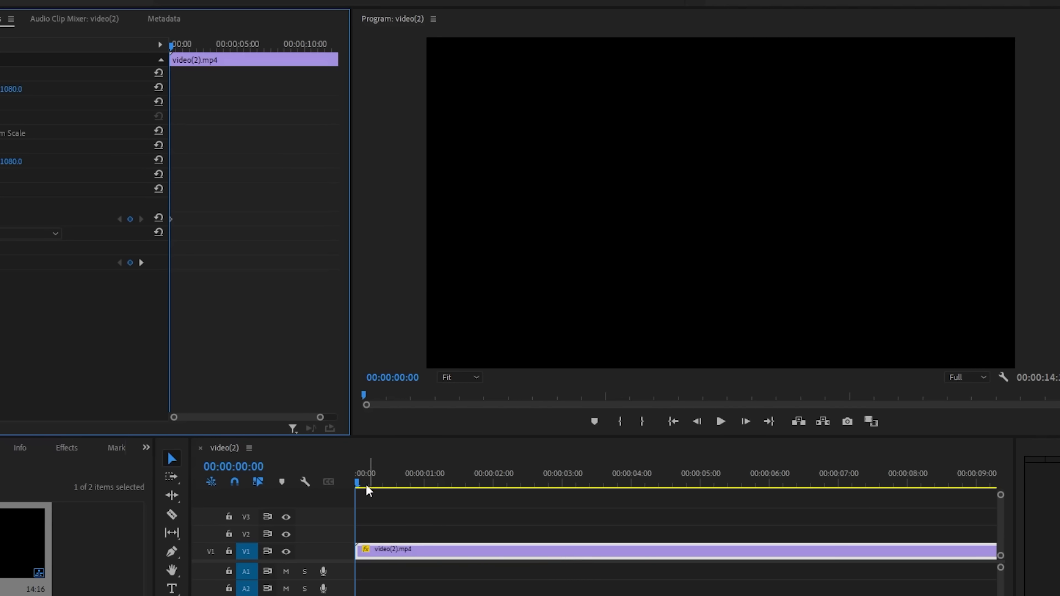
Step: Add an Opacity keyframe at 00:00:01:19 and set it to 100% to complete the fade-in
{"action": "left_click", "coordinate": [356, 484]}
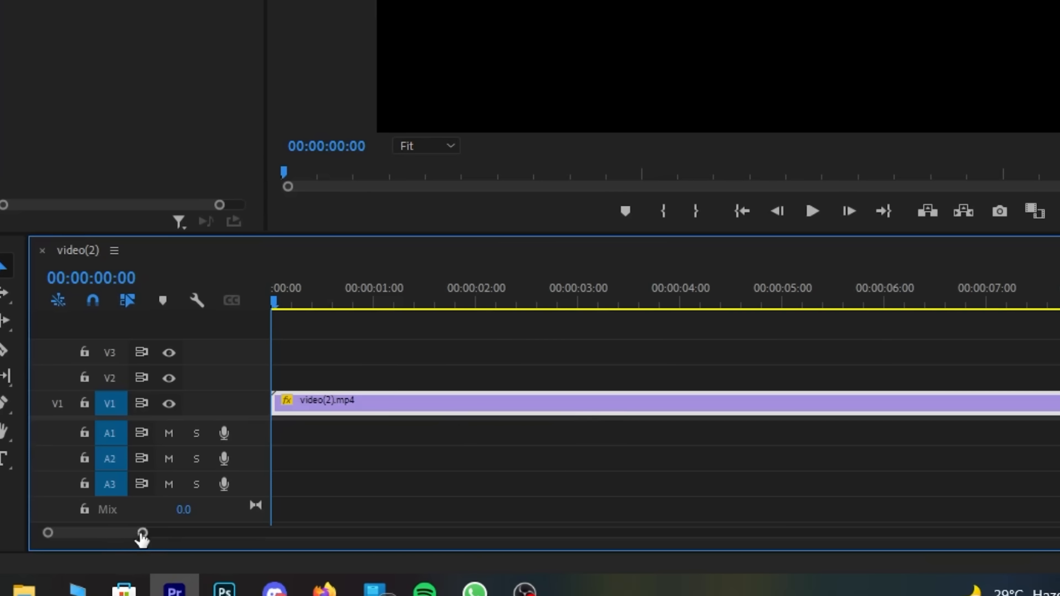
{"action": "left_click_drag", "start_coordinate": [142, 533], "coordinate": [117, 533]}
{"action": "left_click_drag", "start_coordinate": [280, 312], "coordinate": [1058, 309]}
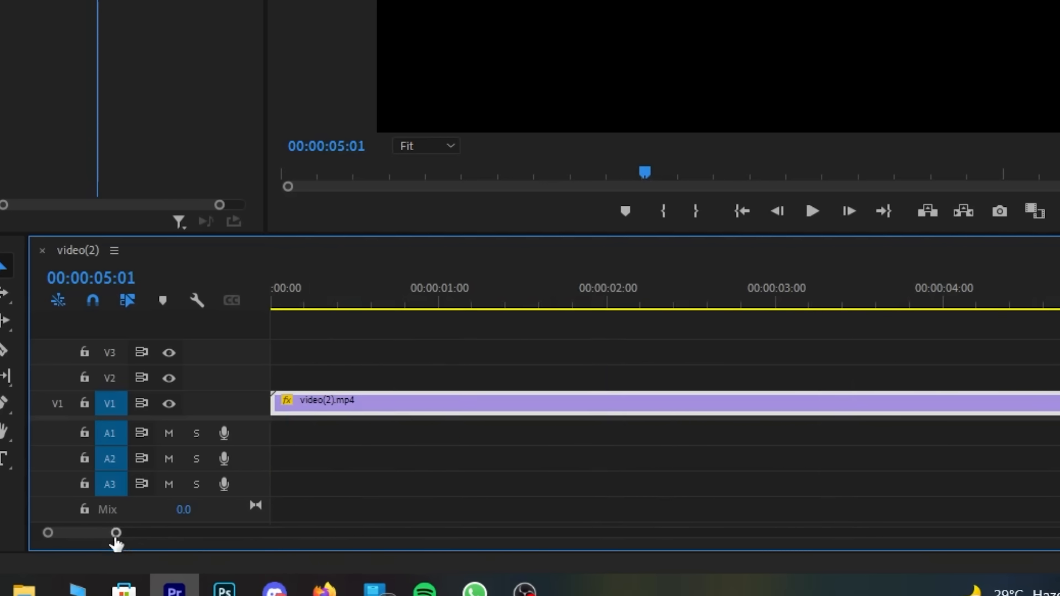
{"action": "left_click_drag", "start_coordinate": [116, 534], "coordinate": [164, 535]}
{"action": "left_click_drag", "start_coordinate": [655, 304], "coordinate": [881, 296]}
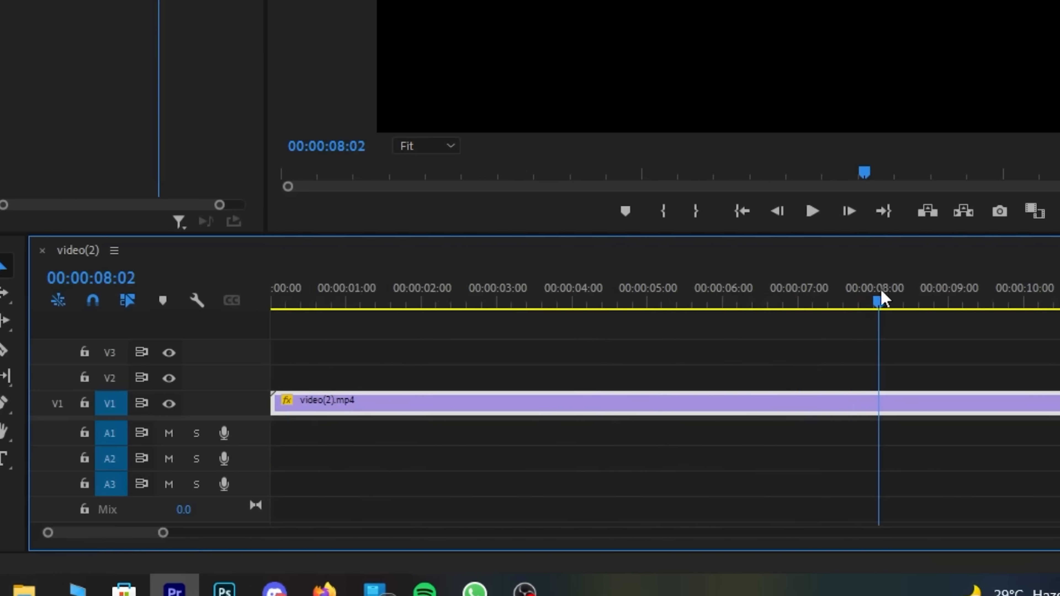
{"action": "left_click_drag", "start_coordinate": [163, 534], "coordinate": [226, 541]}
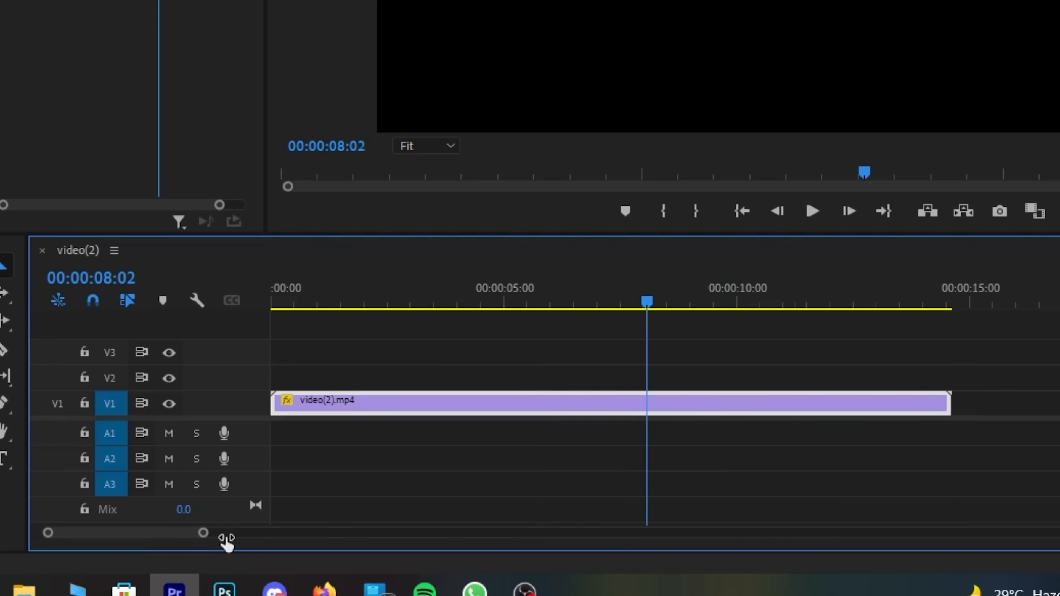
{"action": "mouse_move", "coordinate": [336, 304]}
{"action": "left_mouse_down"}
{"action": "mouse_move", "coordinate": [308, 301]}
{"action": "mouse_move", "coordinate": [354, 298]}
{"action": "left_mouse_up"}
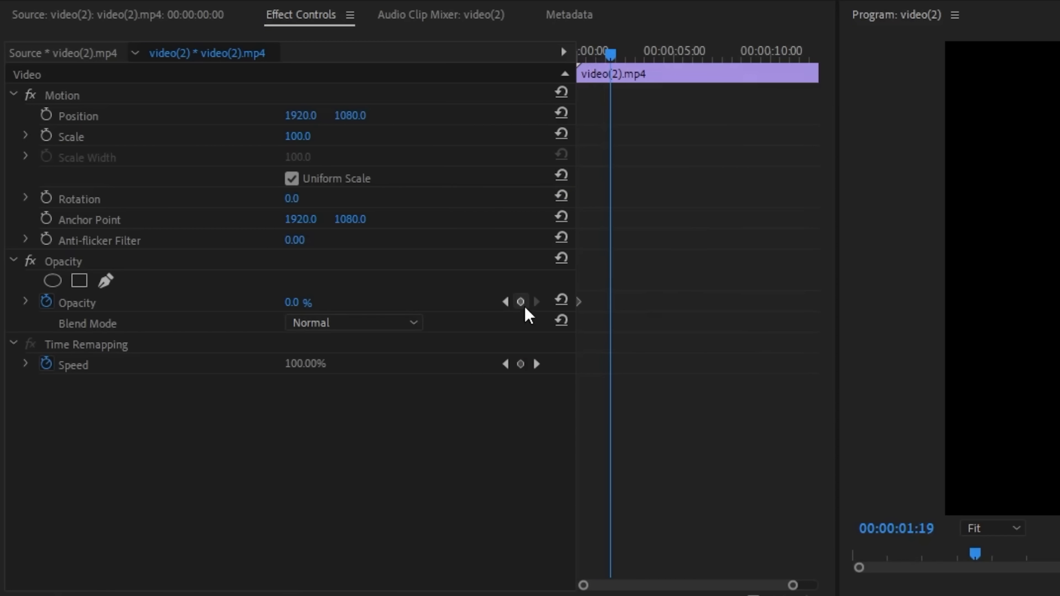
{"action": "left_click", "coordinate": [523, 305]}
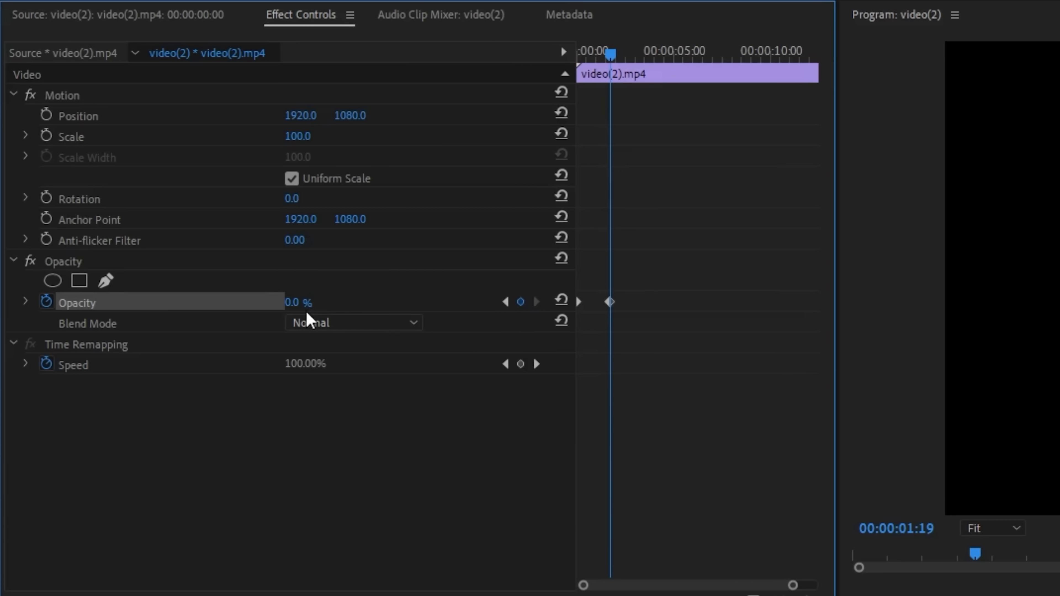
{"action": "left_click_drag", "start_coordinate": [294, 302], "coordinate": [334, 303]}
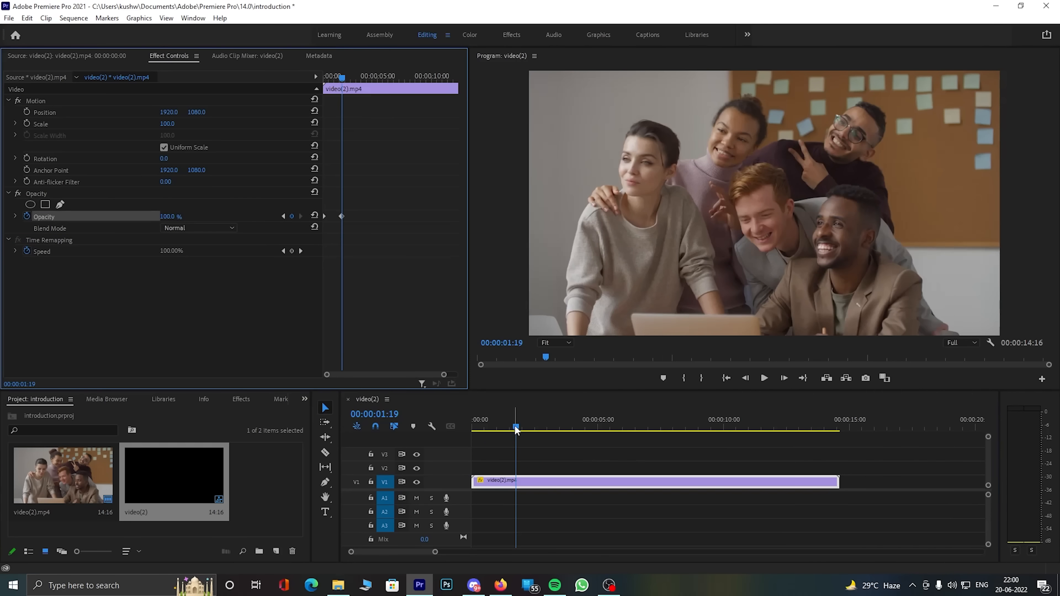
Step: Play the sequence from its start to preview the fade-in
{"action": "left_click_drag", "start_coordinate": [516, 427], "coordinate": [456, 429]}
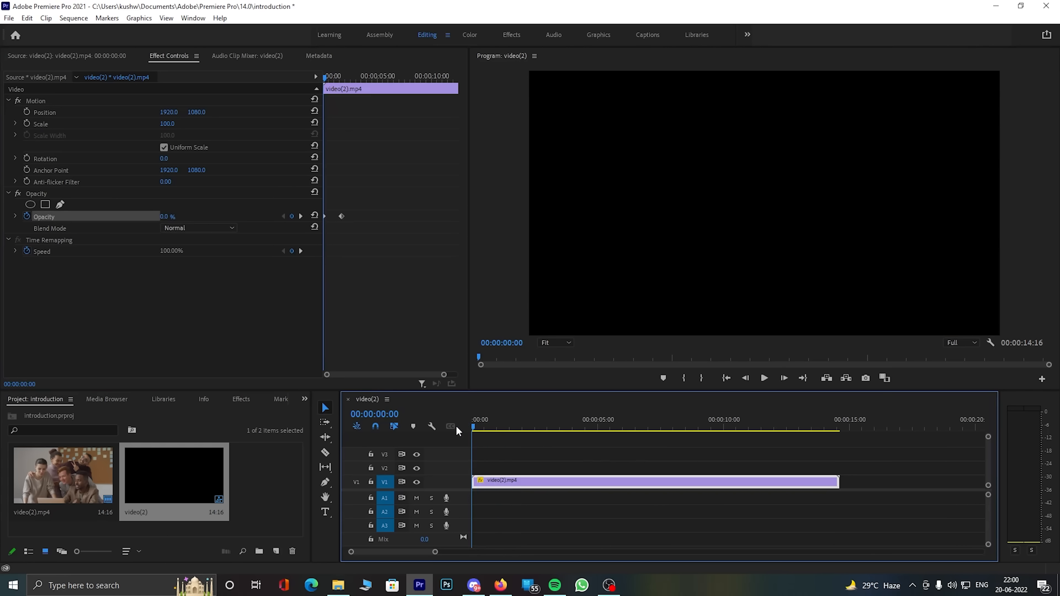
{"action": "left_click", "coordinate": [765, 378]}
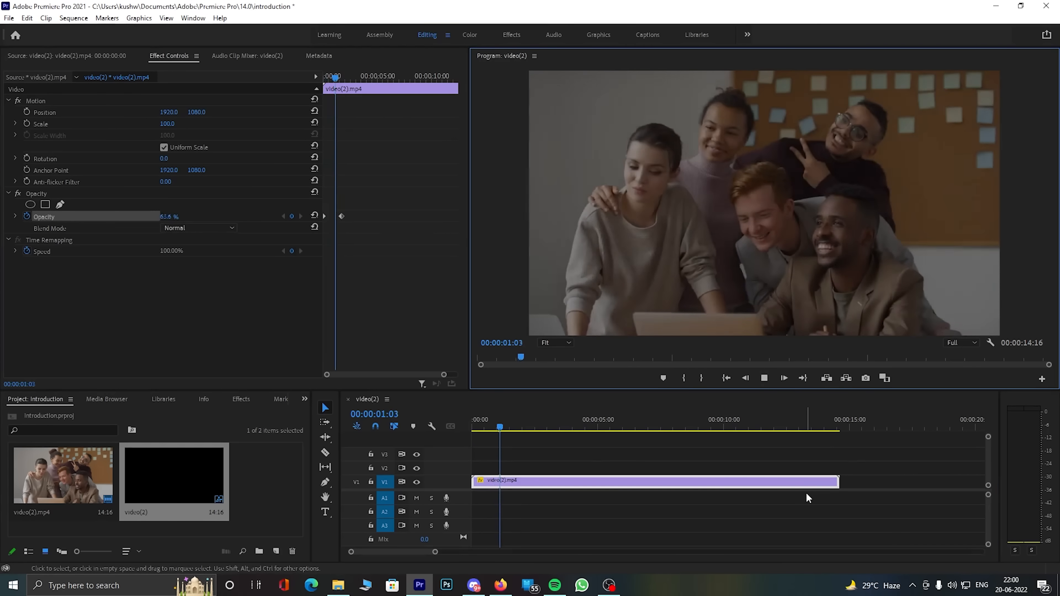
{"action": "left_click", "coordinate": [766, 379]}
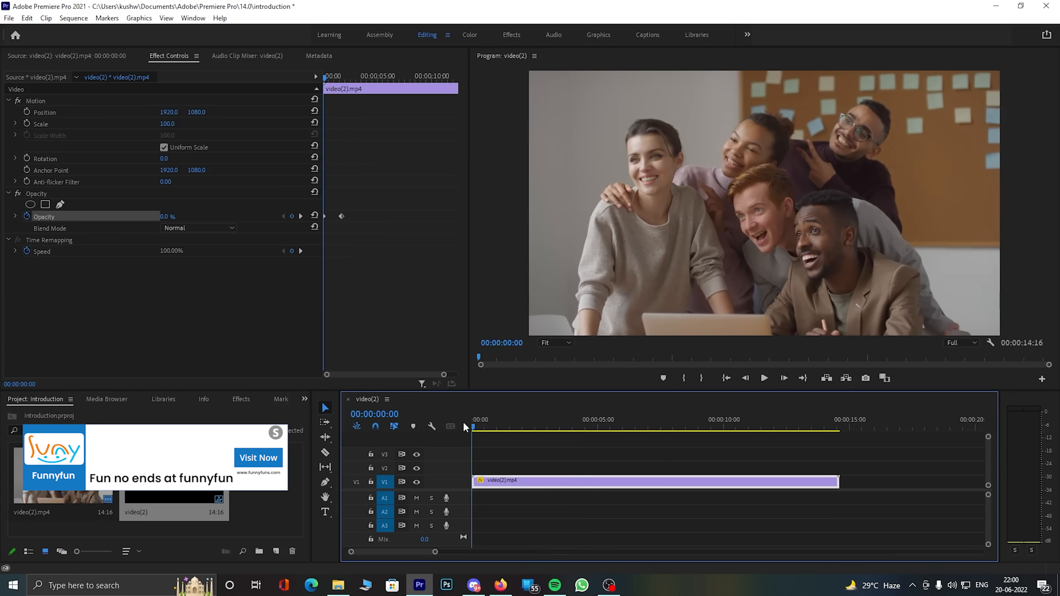
{"action": "left_click", "coordinate": [763, 378]}
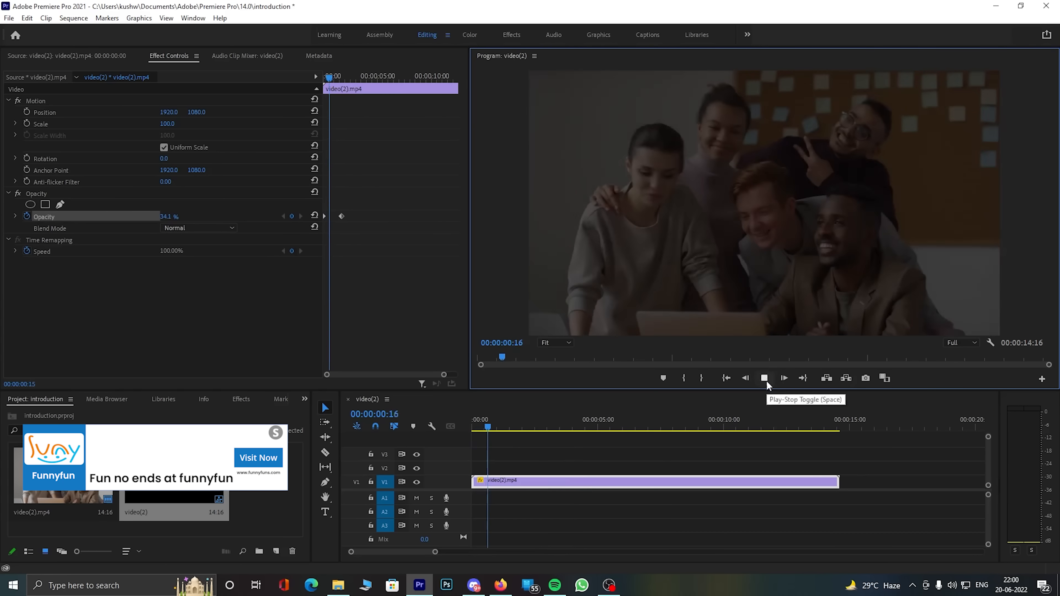
Step: Create a fade-out with a 100% Opacity keyframe at 00:00:12:02 and a 0% keyframe at 00:00:14:14
{"action": "left_click_drag", "start_coordinate": [796, 417], "coordinate": [776, 417]}
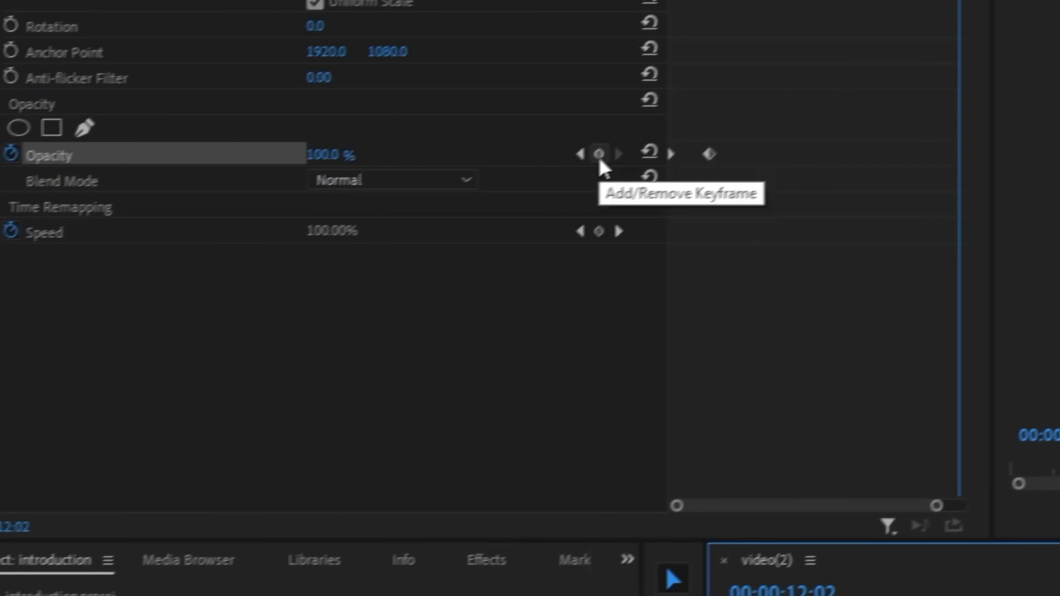
{"action": "left_click", "coordinate": [599, 154]}
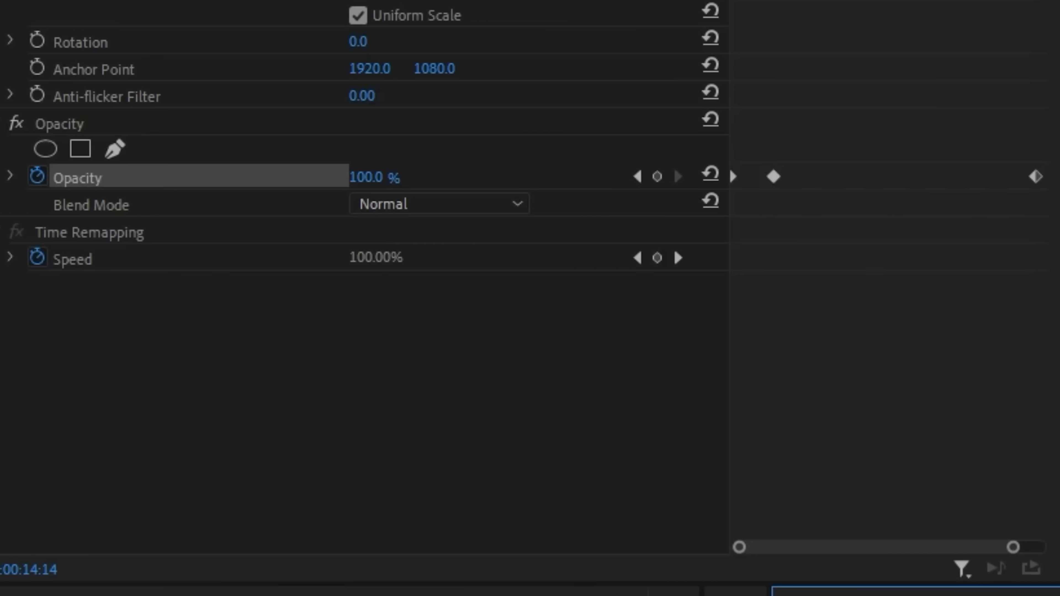
{"action": "left_click", "coordinate": [660, 179]}
{"action": "left_click_drag", "start_coordinate": [387, 182], "coordinate": [261, 182]}
Step: Play the sequence from about 00:00:11:12 to preview the fade-out, and review its Opacity keyframes
{"action": "left_click_drag", "start_coordinate": [976, 441], "coordinate": [763, 427]}
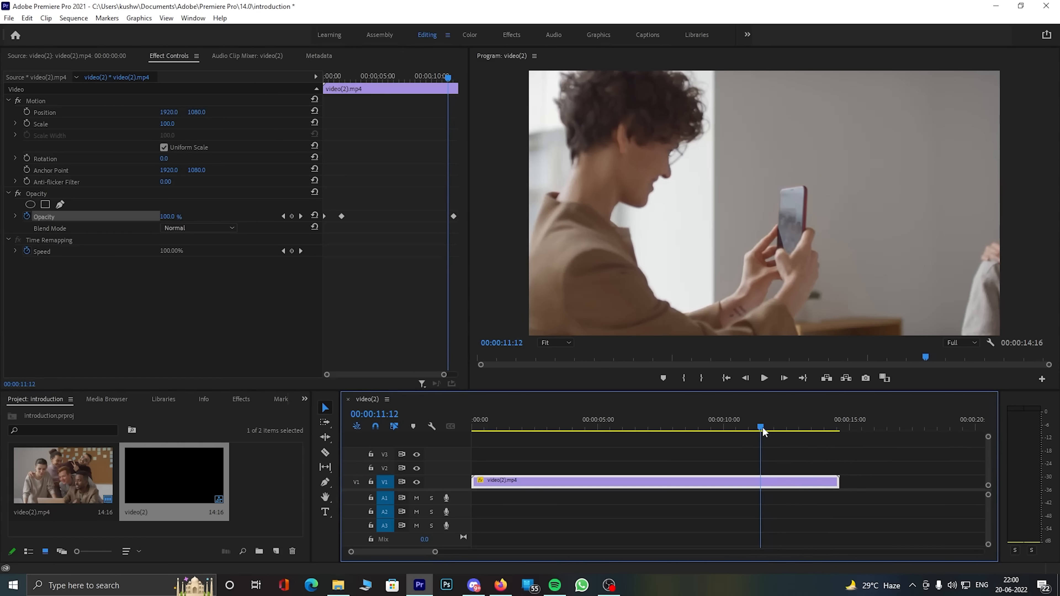
{"action": "key", "text": "space"}
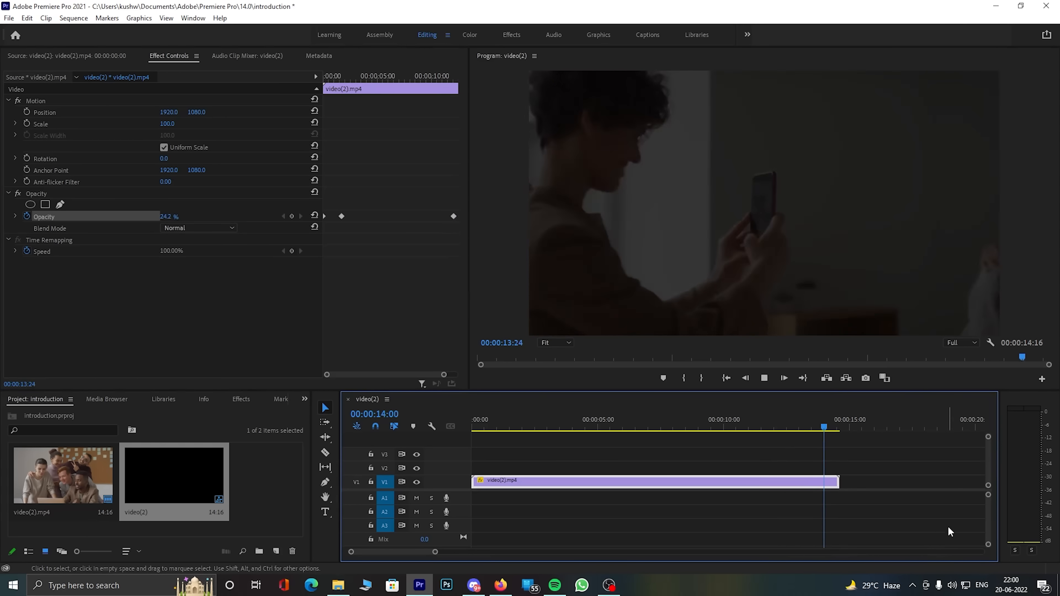
{"action": "key", "text": "space"}
{"action": "left_click_drag", "start_coordinate": [445, 376], "coordinate": [456, 375]}
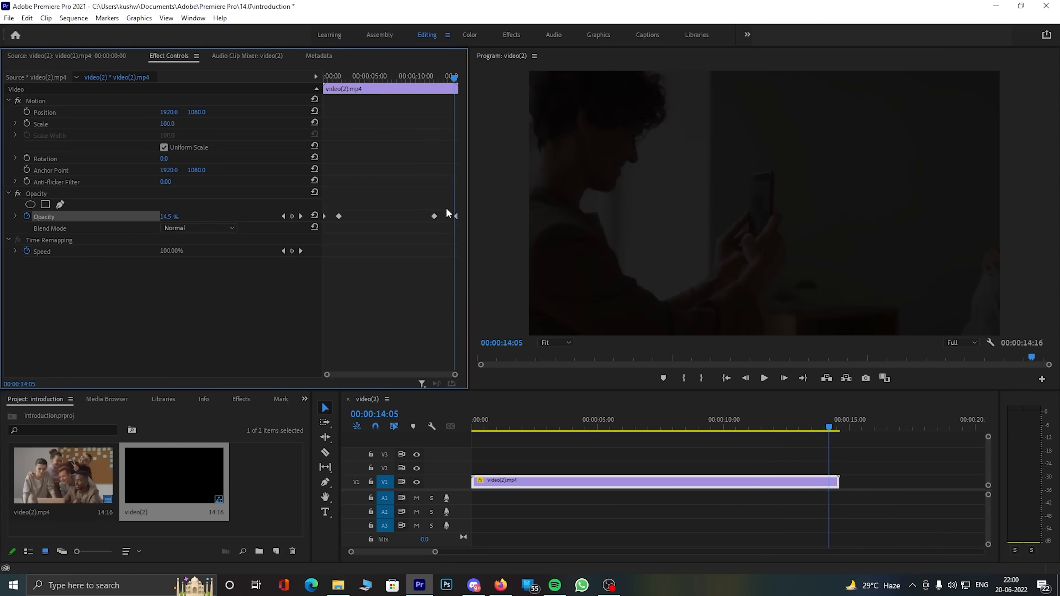
{"action": "left_click_drag", "start_coordinate": [454, 79], "coordinate": [428, 76]}
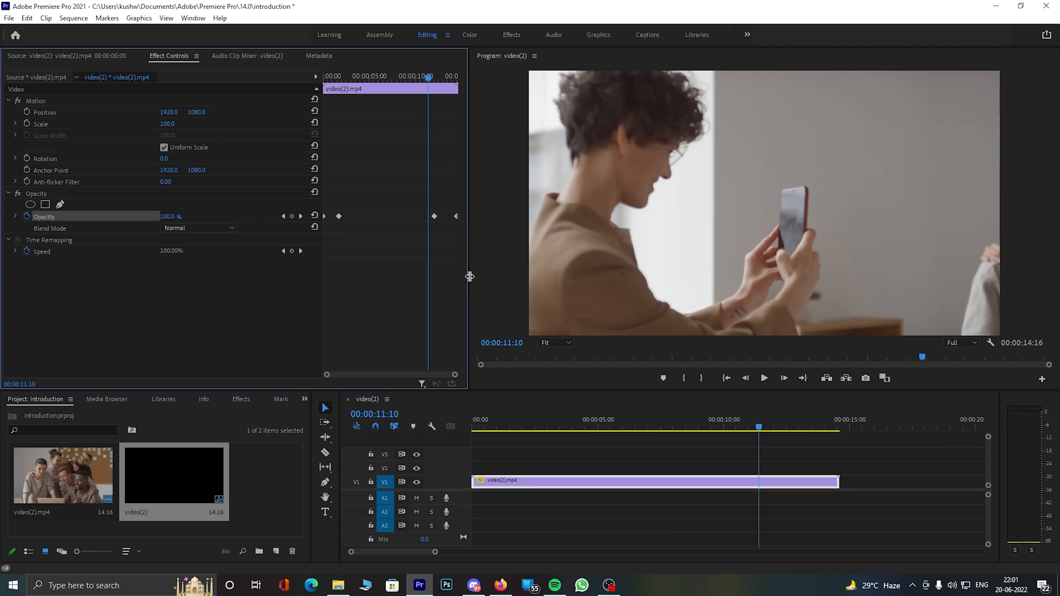
Step: Adjust the width of the effect controls area and scrub the sequence to 00:00:07:11
{"action": "left_click_drag", "start_coordinate": [469, 280], "coordinate": [624, 281]}
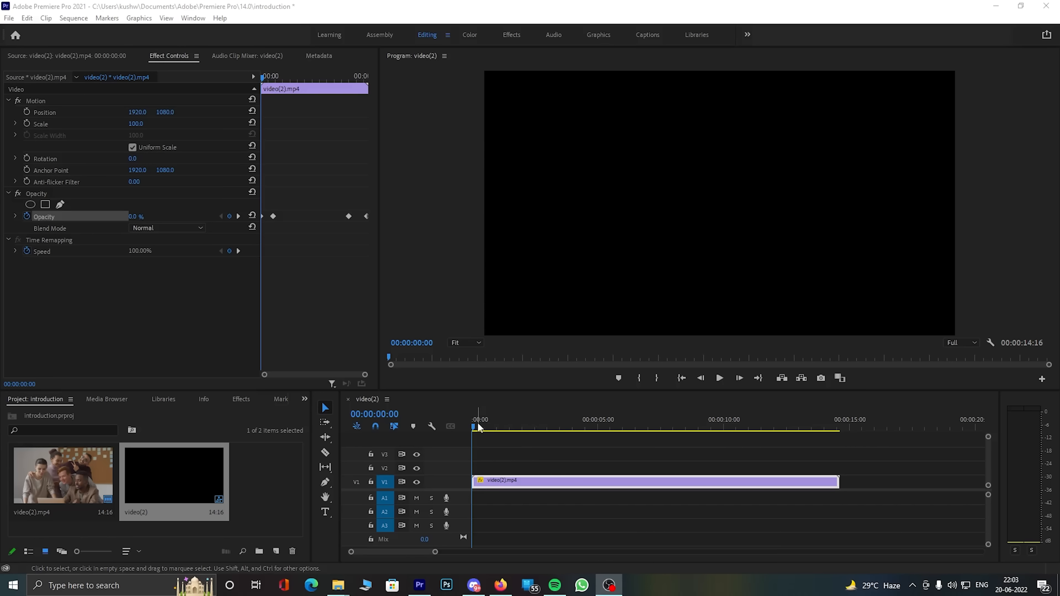
{"action": "mouse_move", "coordinate": [480, 426]}
{"action": "left_mouse_down"}
{"action": "mouse_move", "coordinate": [831, 428]}
{"action": "mouse_move", "coordinate": [484, 428]}
{"action": "left_mouse_up"}
{"action": "left_click_drag", "start_coordinate": [610, 425], "coordinate": [662, 437]}
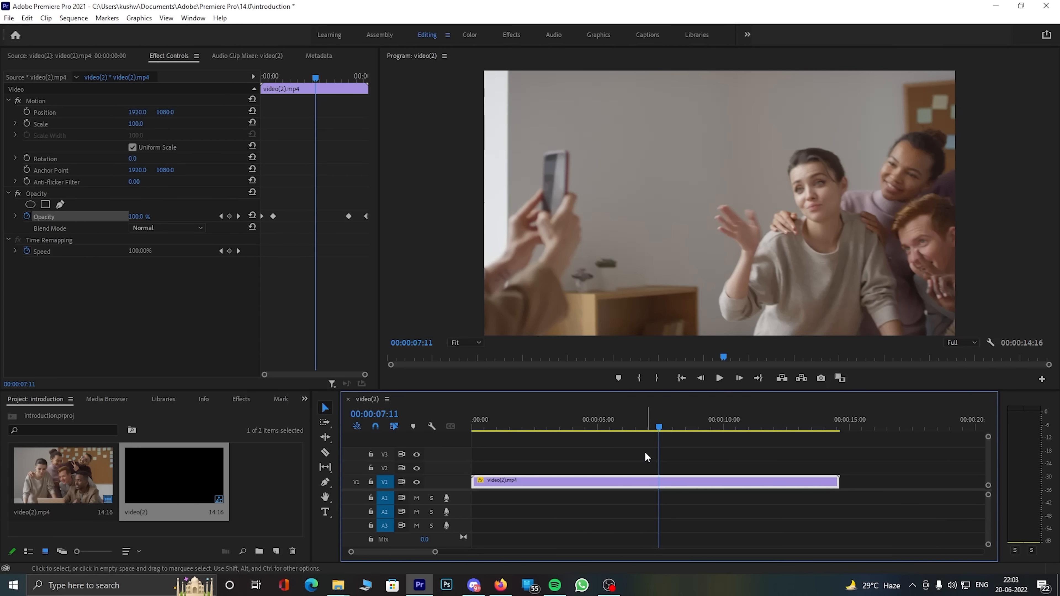
Step: Split the video(2).mp4 clip on V1 with the Razor tool at about 3.5, 5.7, 8.8 and 10.2 seconds
{"action": "key", "text": "c"}
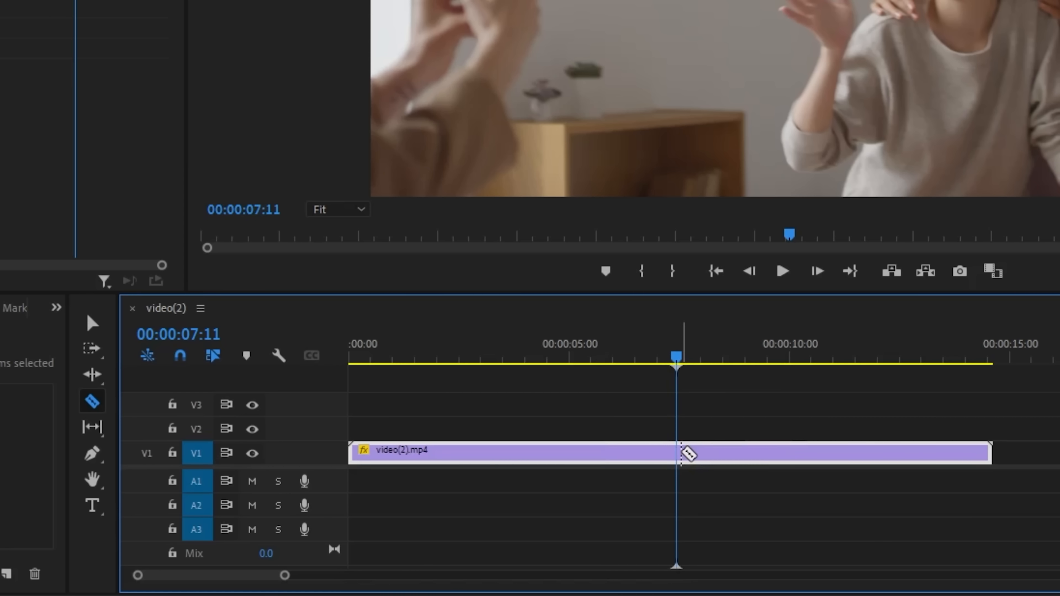
{"action": "left_click", "coordinate": [504, 451]}
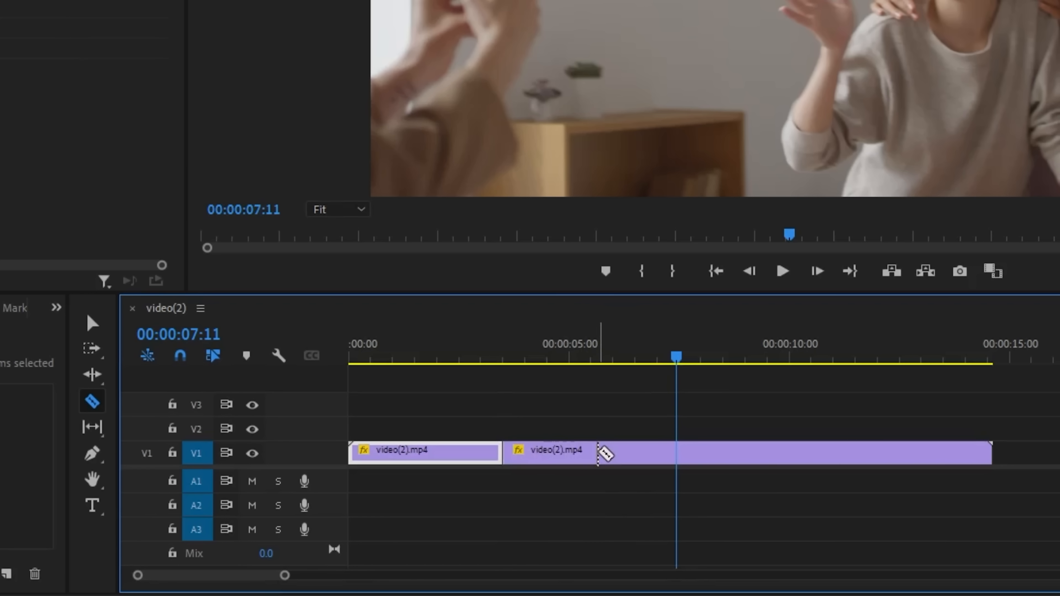
{"action": "left_click", "coordinate": [597, 452]}
{"action": "left_click", "coordinate": [736, 452]}
{"action": "left_click", "coordinate": [798, 452]}
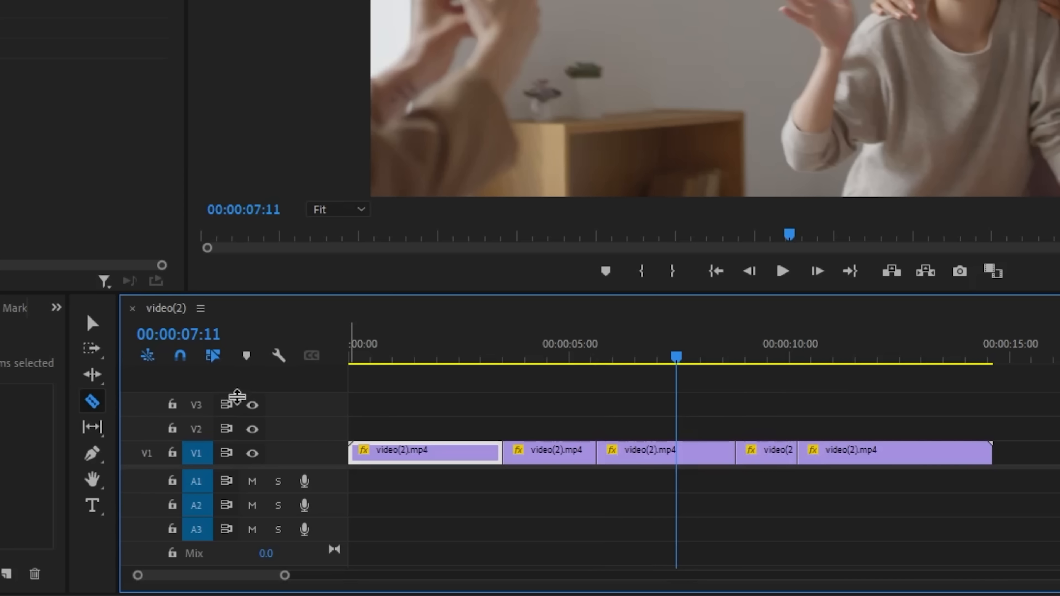
{"action": "left_click", "coordinate": [88, 328]}
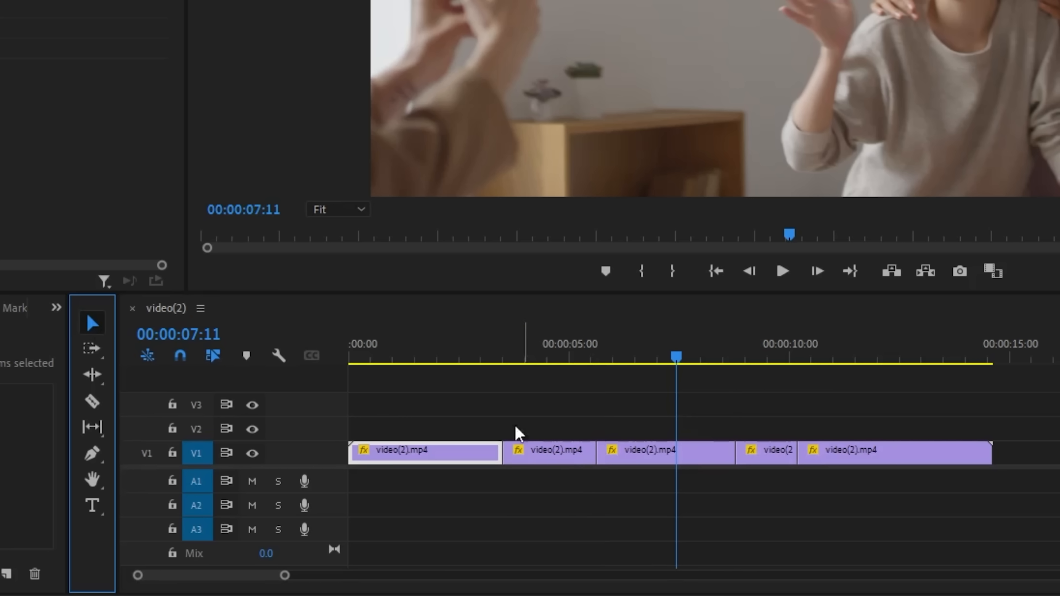
Step: Select individual pieces of the split video(2).mp4 clip, and undo the four cuts
{"action": "mouse_move", "coordinate": [546, 459]}
{"action": "left_mouse_down"}
{"action": "mouse_move", "coordinate": [549, 434]}
{"action": "mouse_move", "coordinate": [558, 464]}
{"action": "left_mouse_up"}
{"action": "left_click", "coordinate": [613, 450]}
{"action": "left_click", "coordinate": [639, 493]}
{"action": "key", "text": "ctrl+z"}
{"action": "key", "text": "ctrl+z"}
{"action": "key", "text": "ctrl+z"}
{"action": "key", "text": "ctrl+z"}
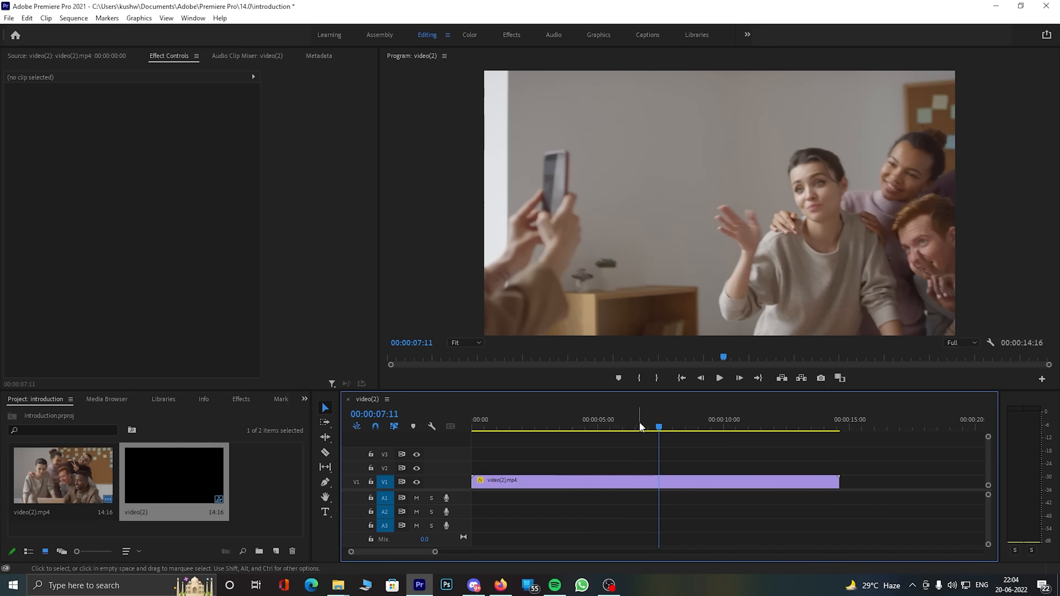
Step: Move the playhead to 00:00:04:24 and add a text layer reading "FRIENDS" over the video
{"action": "left_click_drag", "start_coordinate": [642, 354], "coordinate": [536, 350]}
{"action": "mouse_move", "coordinate": [579, 424]}
{"action": "left_mouse_down"}
{"action": "mouse_move", "coordinate": [470, 423]}
{"action": "mouse_move", "coordinate": [627, 431]}
{"action": "mouse_move", "coordinate": [597, 420]}
{"action": "left_mouse_up"}
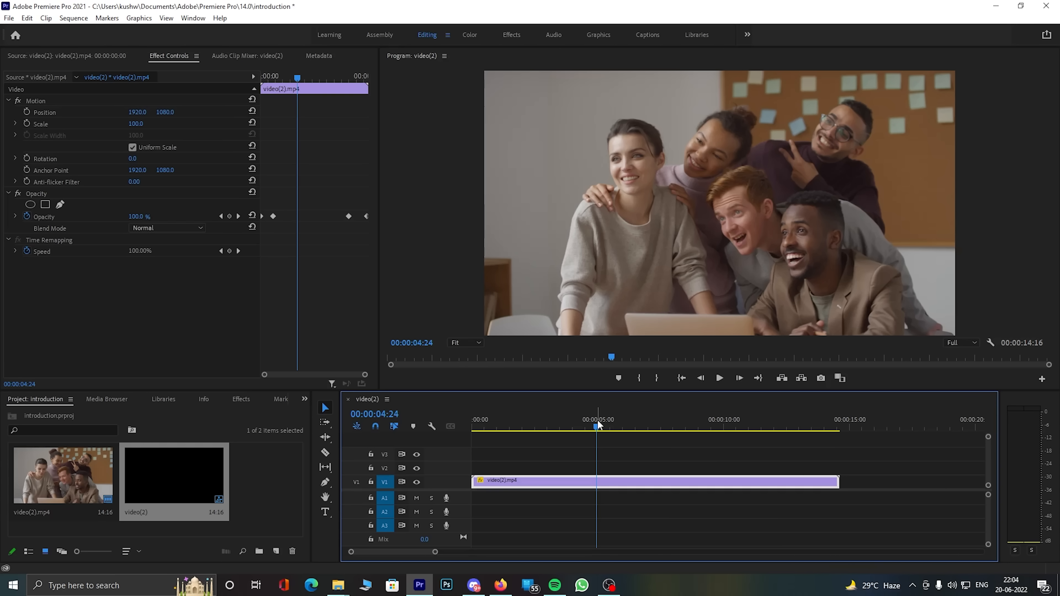
{"action": "key", "text": "t"}
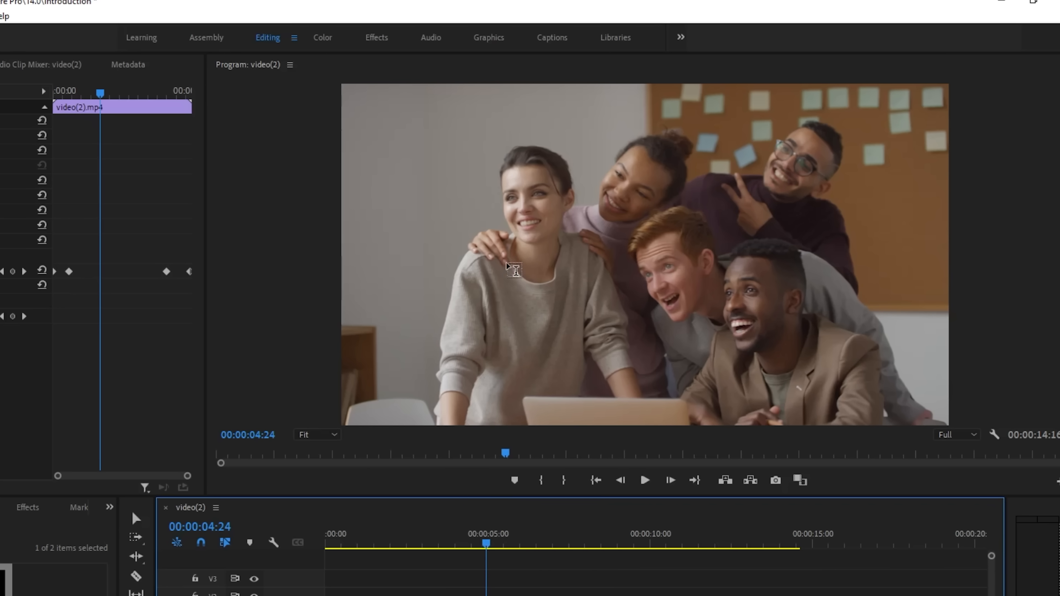
{"action": "left_click", "coordinate": [523, 216]}
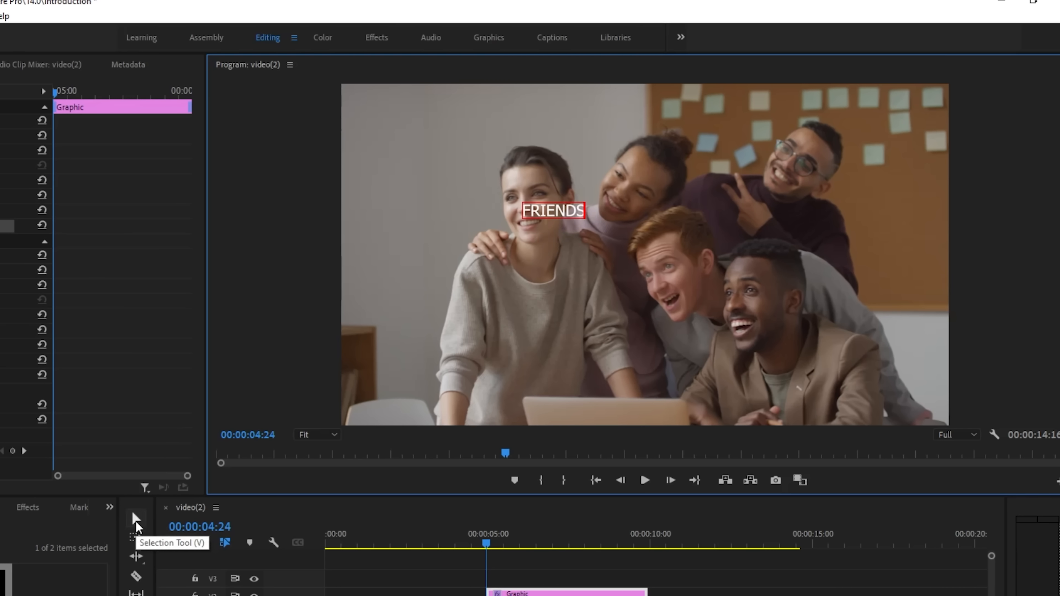
{"action": "left_click", "coordinate": [136, 521]}
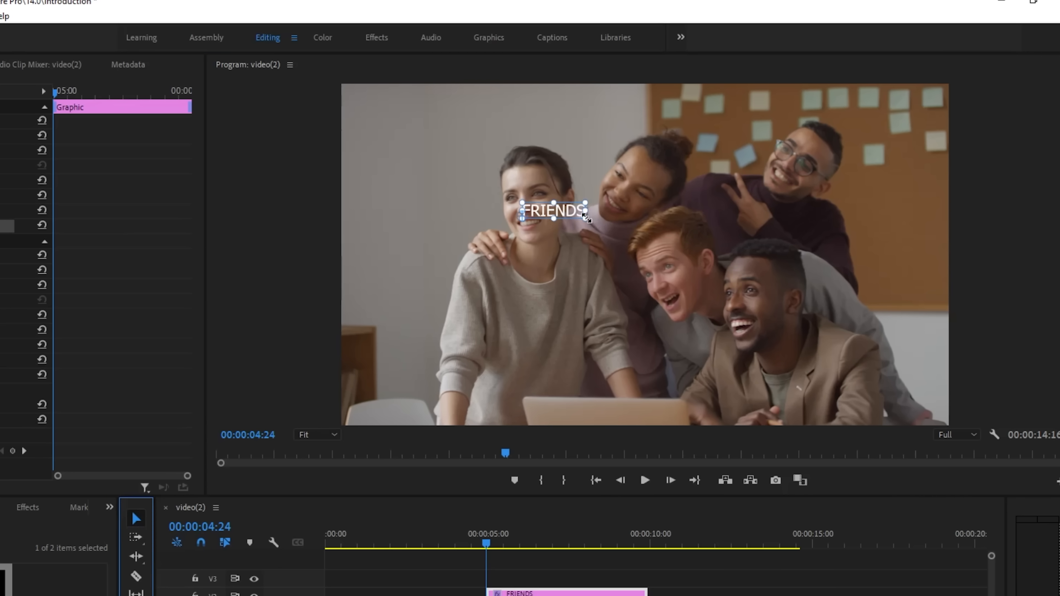
Step: Enlarge the FRIENDS text to about two thirds of the frame width and position it near the middle of the picture
{"action": "left_click_drag", "start_coordinate": [587, 217], "coordinate": [870, 288]}
{"action": "left_click_drag", "start_coordinate": [754, 188], "coordinate": [733, 237]}
{"action": "left_click_drag", "start_coordinate": [820, 198], "coordinate": [876, 185]}
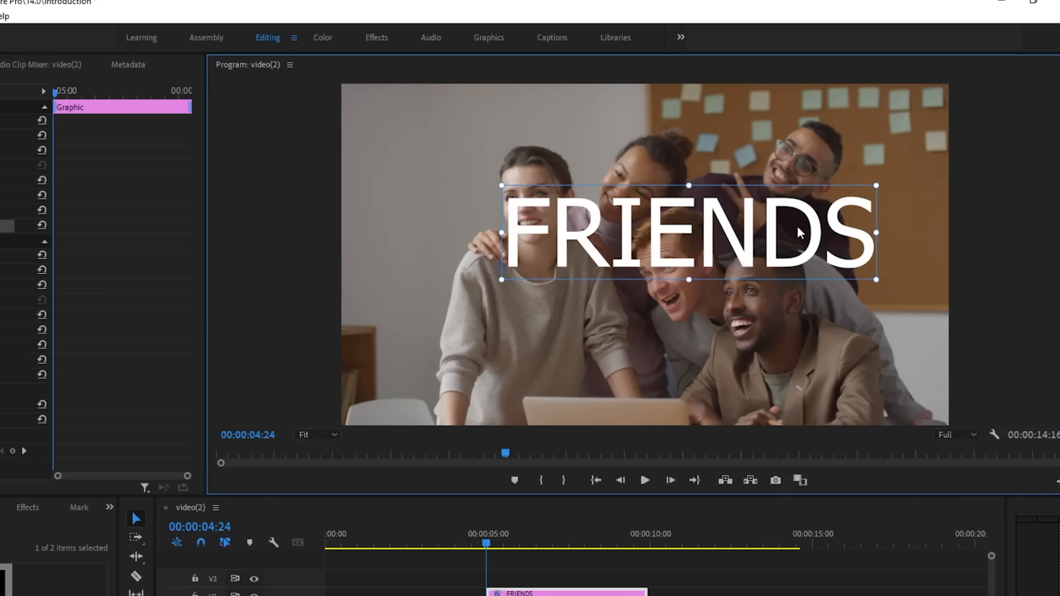
{"action": "left_click_drag", "start_coordinate": [797, 226], "coordinate": [769, 237]}
{"action": "left_click_drag", "start_coordinate": [847, 196], "coordinate": [872, 191]}
{"action": "left_click_drag", "start_coordinate": [806, 235], "coordinate": [792, 229]}
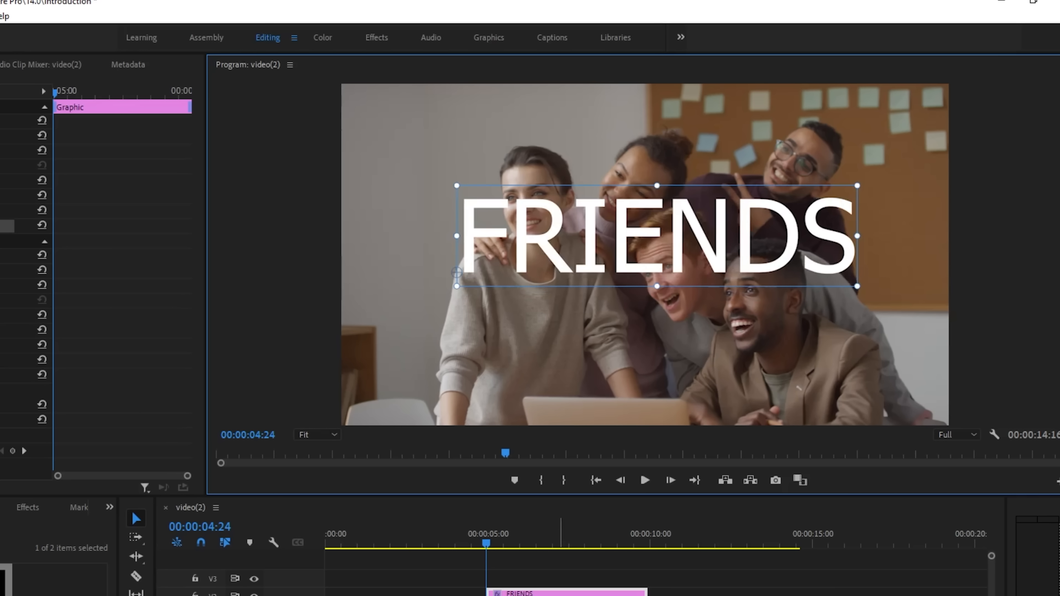
Step: Cut the FRIENDS graphic on V2 at about 8.7 seconds and clear the piece after the cut
{"action": "left_click", "coordinate": [563, 594]}
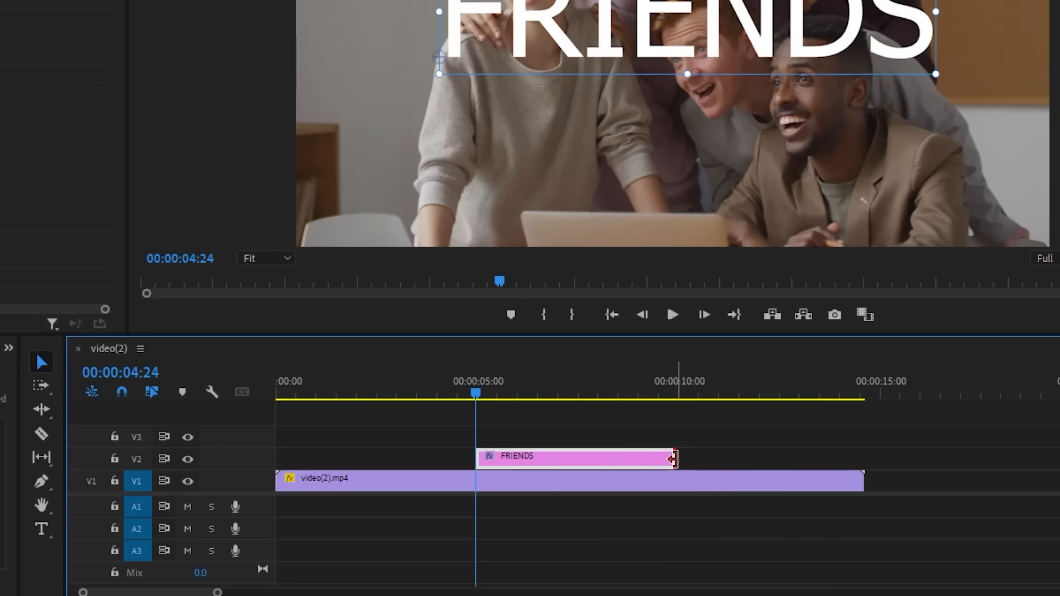
{"action": "mouse_move", "coordinate": [673, 460]}
{"action": "left_mouse_down"}
{"action": "mouse_move", "coordinate": [611, 458]}
{"action": "mouse_move", "coordinate": [677, 460]}
{"action": "left_mouse_up"}
{"action": "key", "text": "c"}
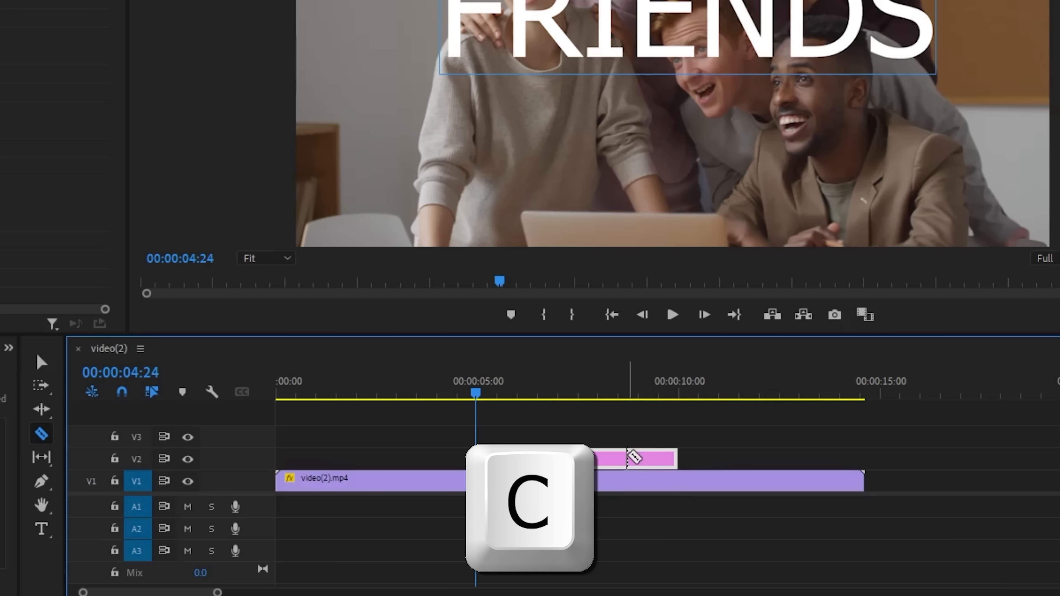
{"action": "left_click", "coordinate": [627, 458]}
{"action": "left_click", "coordinate": [53, 363]}
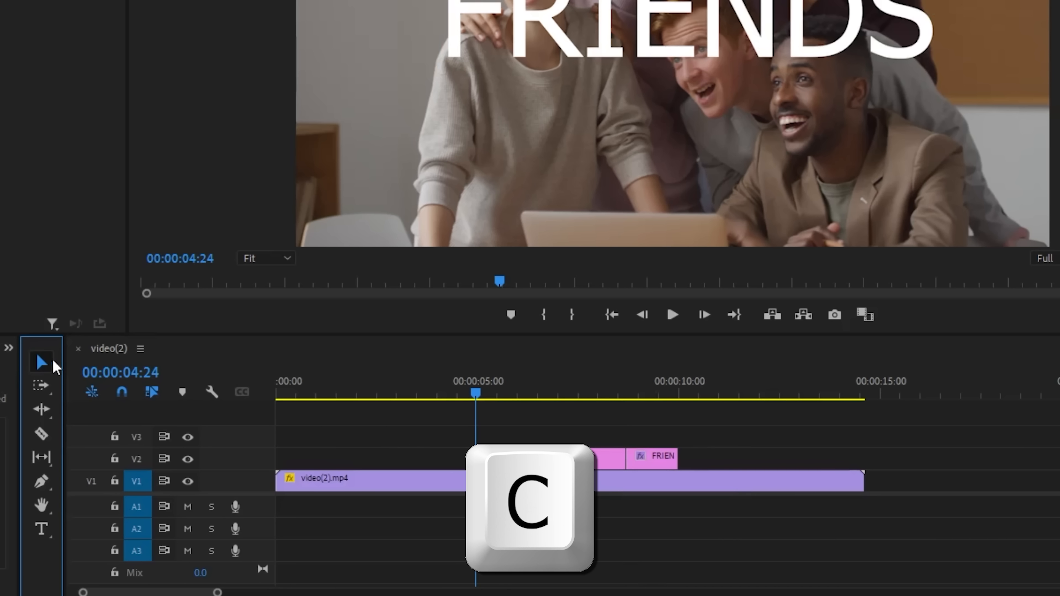
{"action": "right_click", "coordinate": [655, 459]}
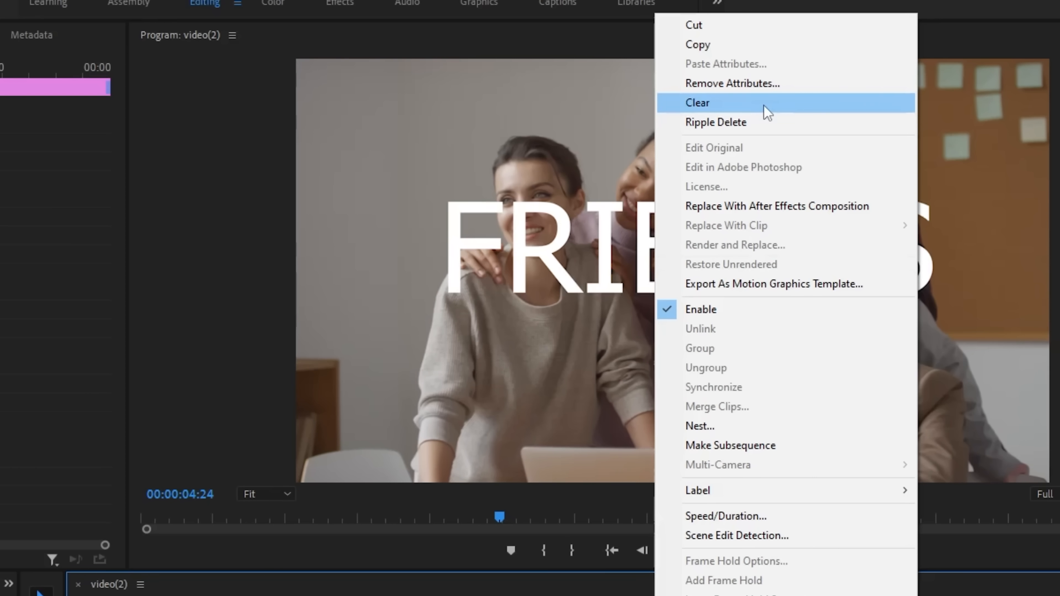
{"action": "left_click", "coordinate": [765, 107]}
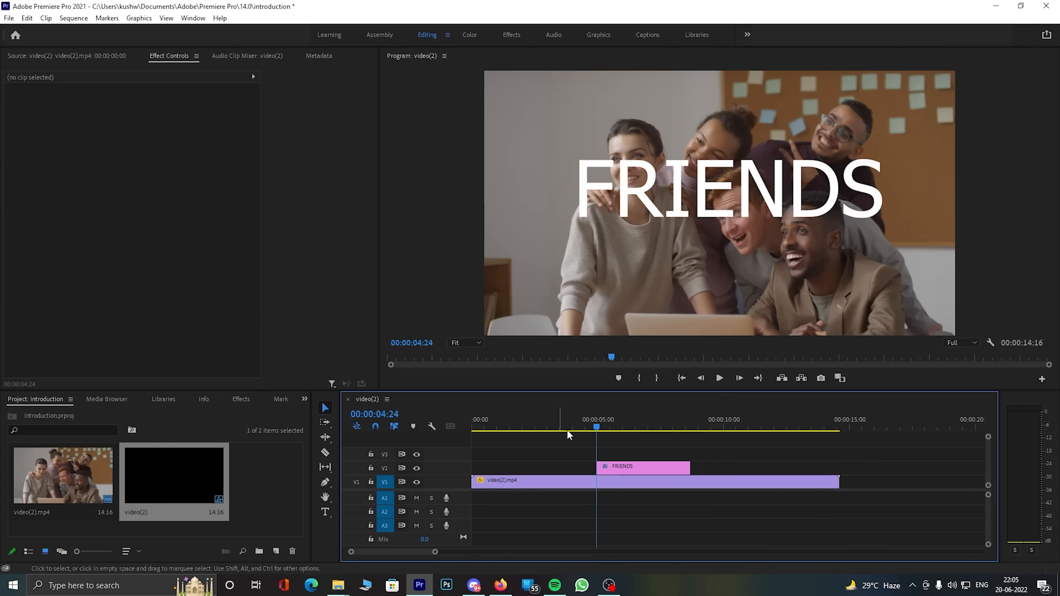
Step: Play the sequence from its start to preview the fades and the FRIENDS title
{"action": "left_click_drag", "start_coordinate": [585, 427], "coordinate": [471, 423]}
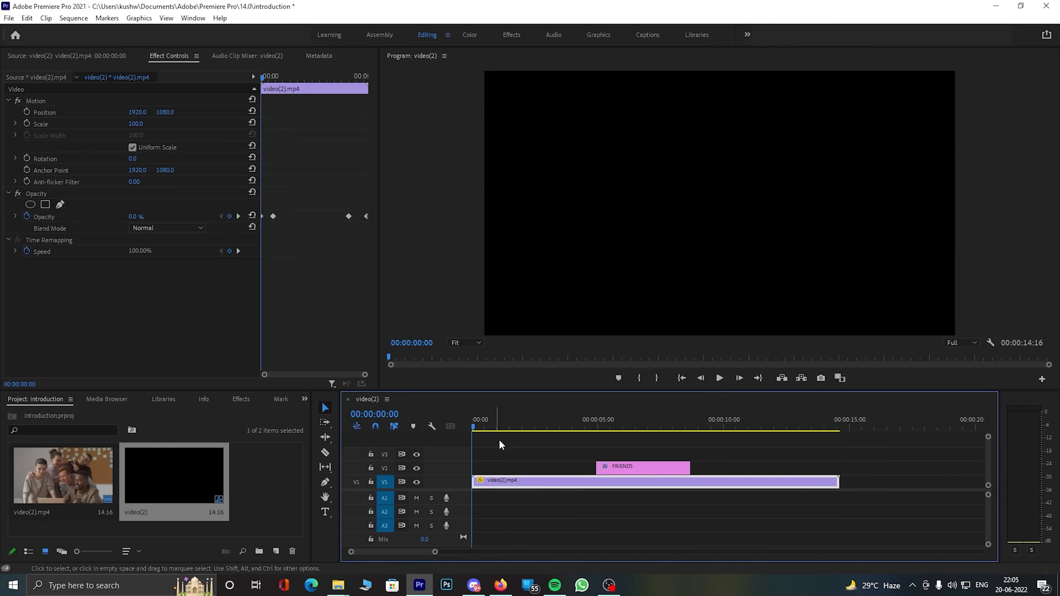
{"action": "key", "text": "space"}
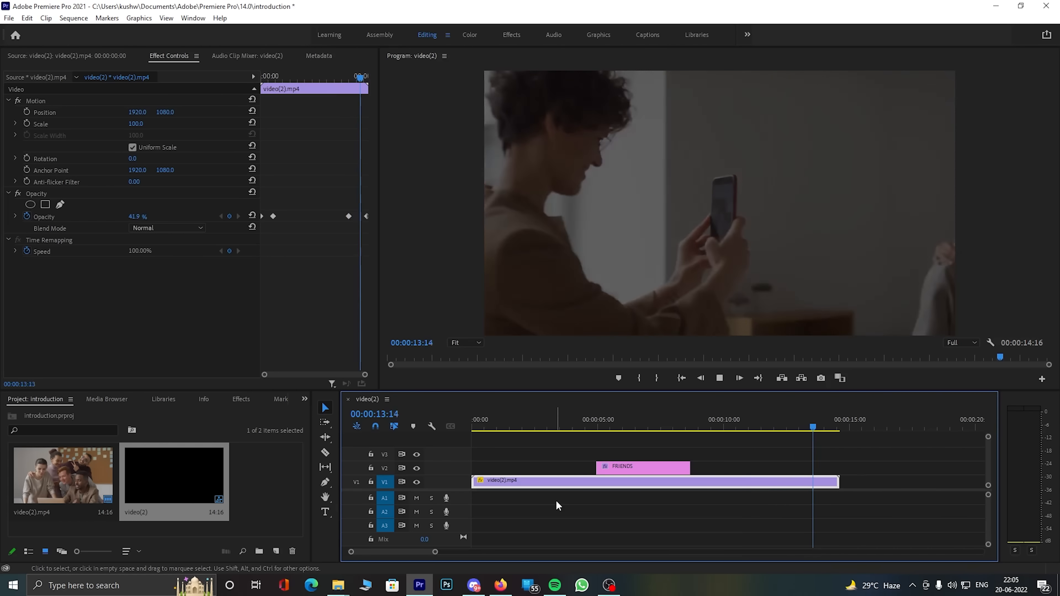
{"action": "key", "text": "space"}
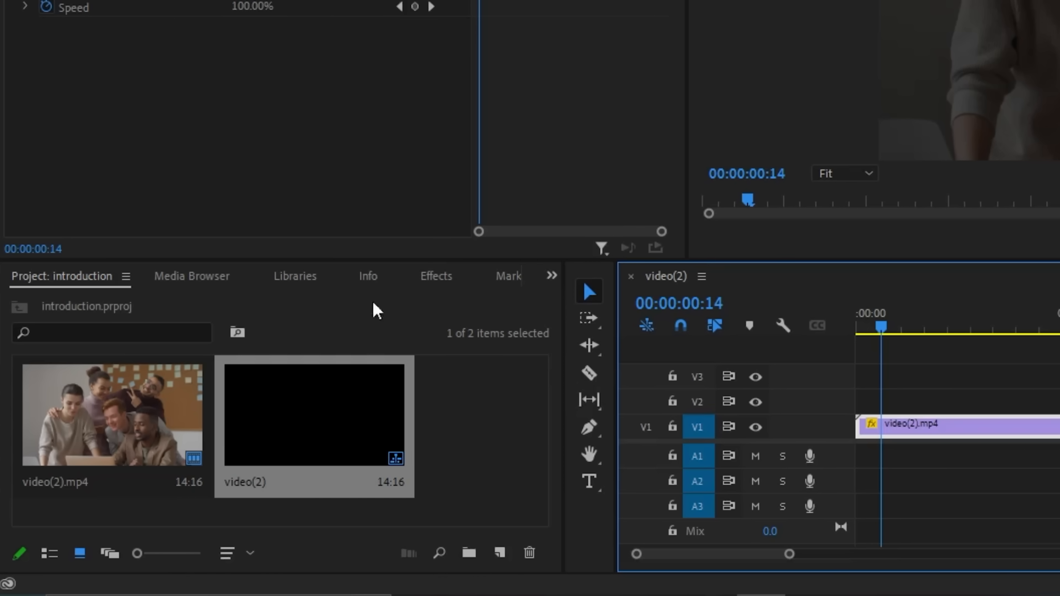
Step: Search the effects for "CROSS DISSOLVE" and apply the Cross Dissolve transition to the end of video(2).mp4 on V1
{"action": "left_click", "coordinate": [438, 282]}
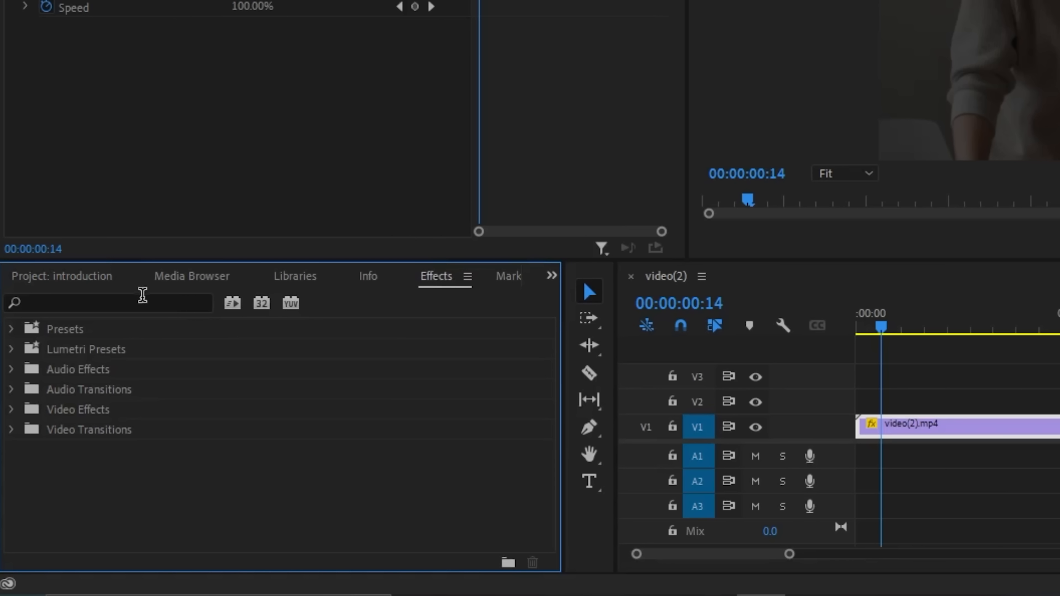
{"action": "left_click", "coordinate": [44, 305]}
{"action": "type", "text": "CROS"}
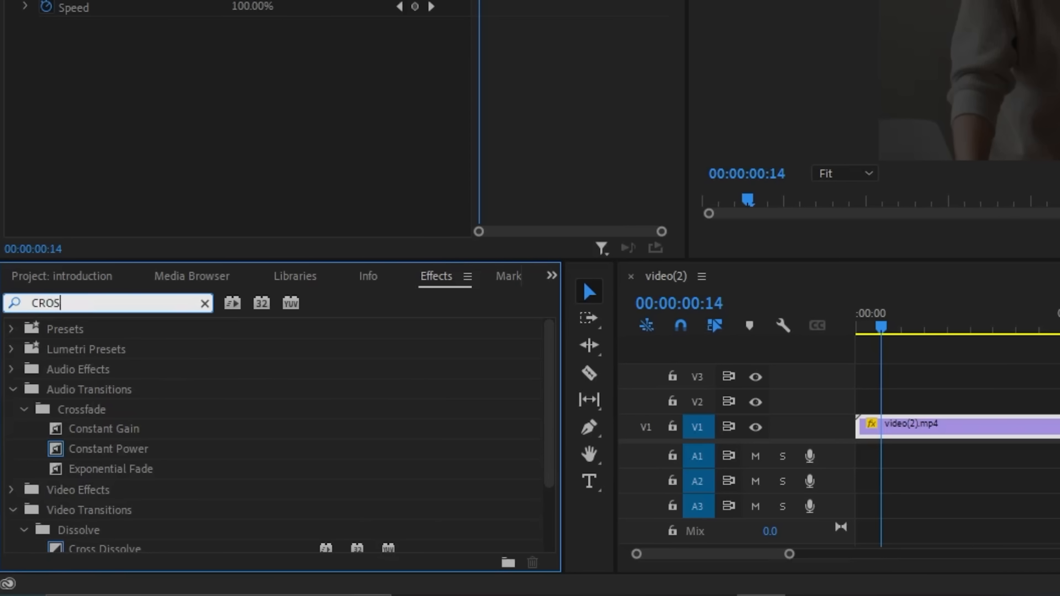
{"action": "type", "text": "S "}
{"action": "type", "text": "DISSOLVE"}
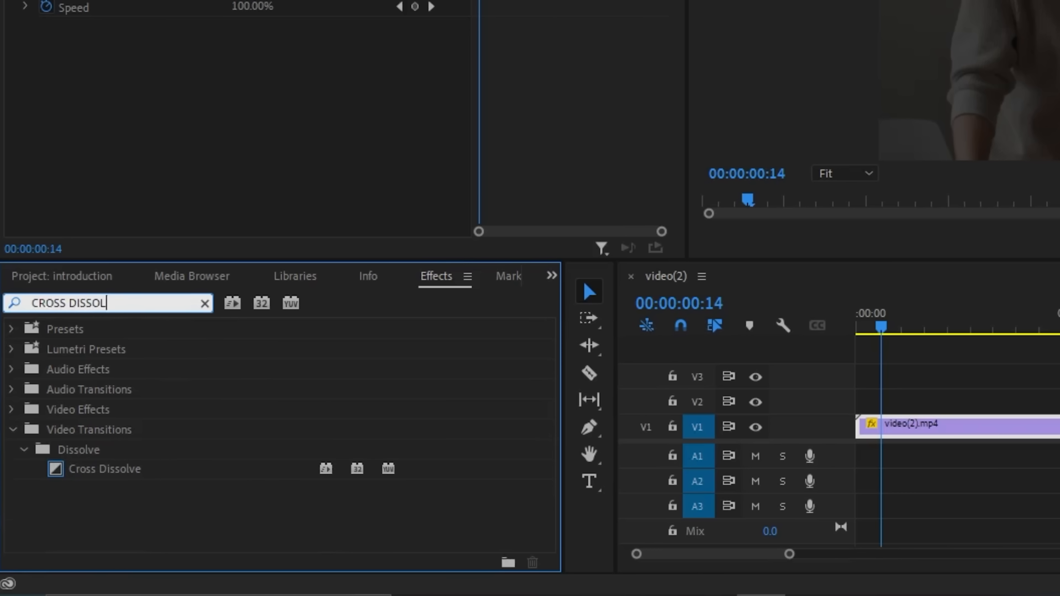
{"action": "left_click", "coordinate": [191, 477]}
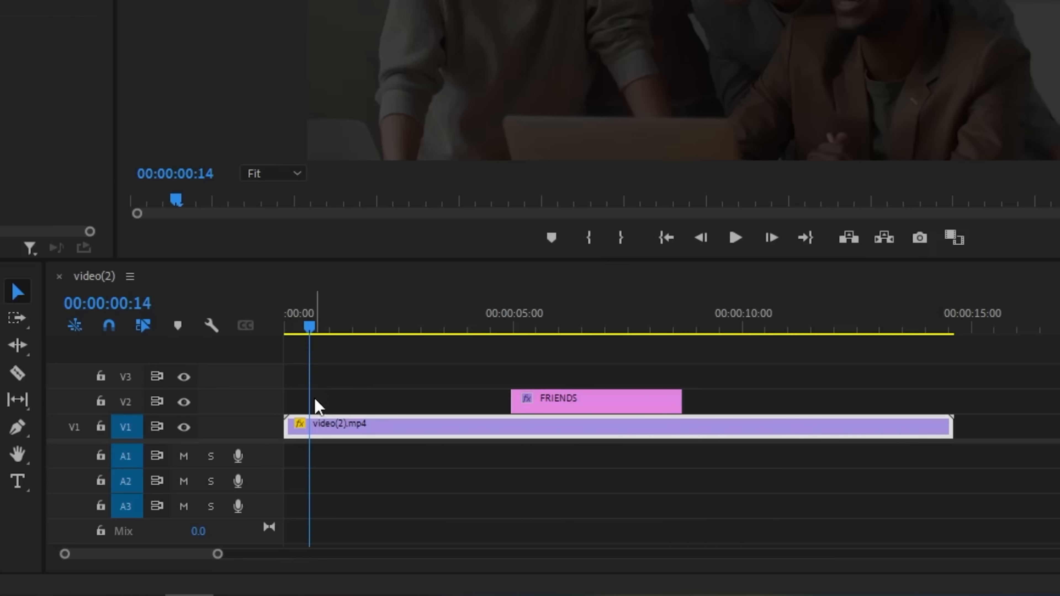
{"action": "left_click_drag", "start_coordinate": [899, 434], "coordinate": [950, 433]}
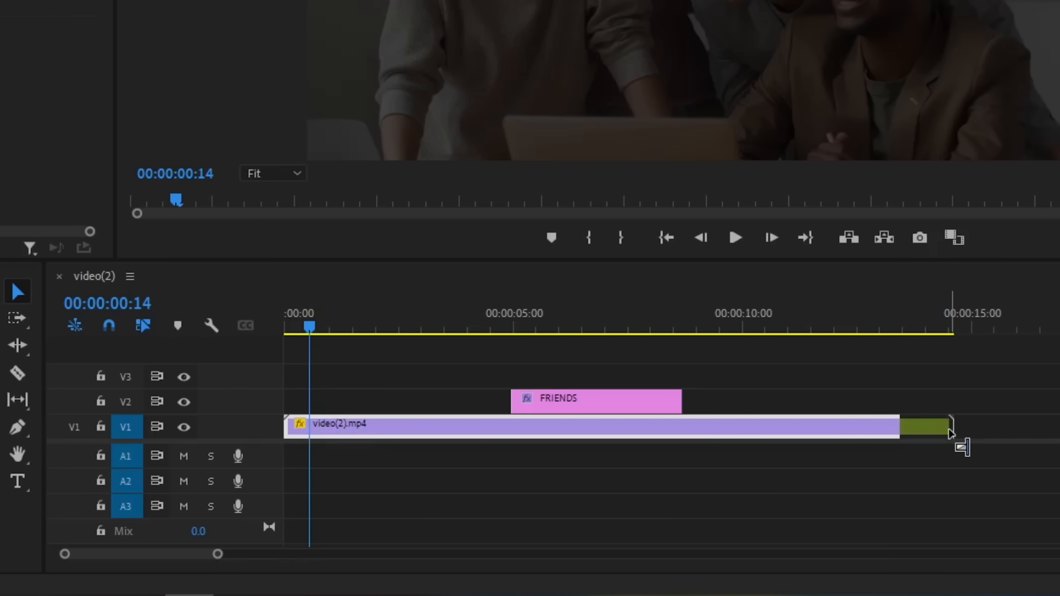
Step: Play the sequence to preview the Cross Dissolve at the end of video(2).mp4
{"action": "left_click", "coordinate": [404, 327]}
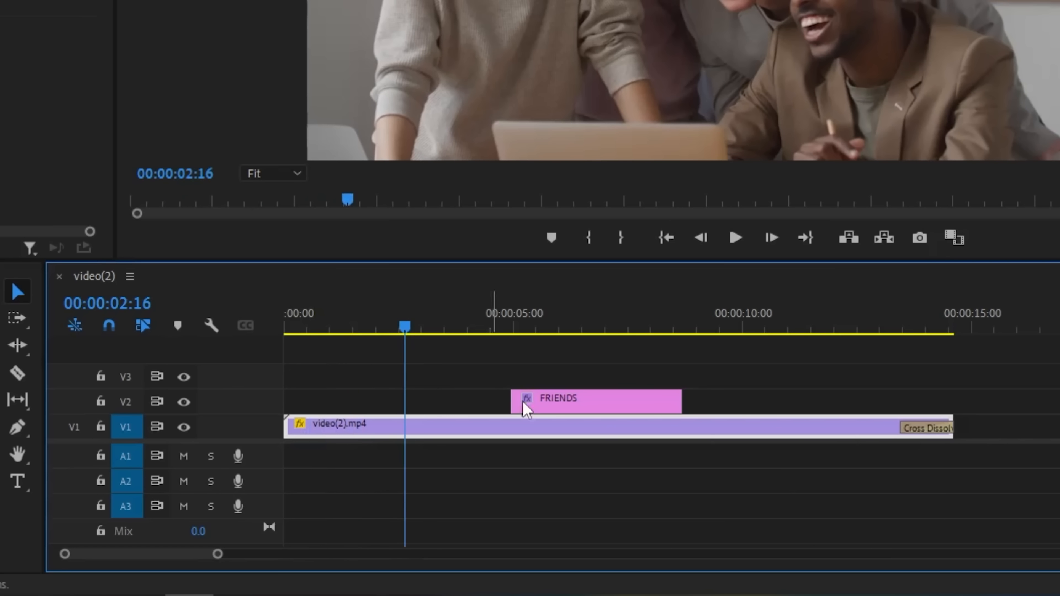
{"action": "left_click", "coordinate": [896, 328]}
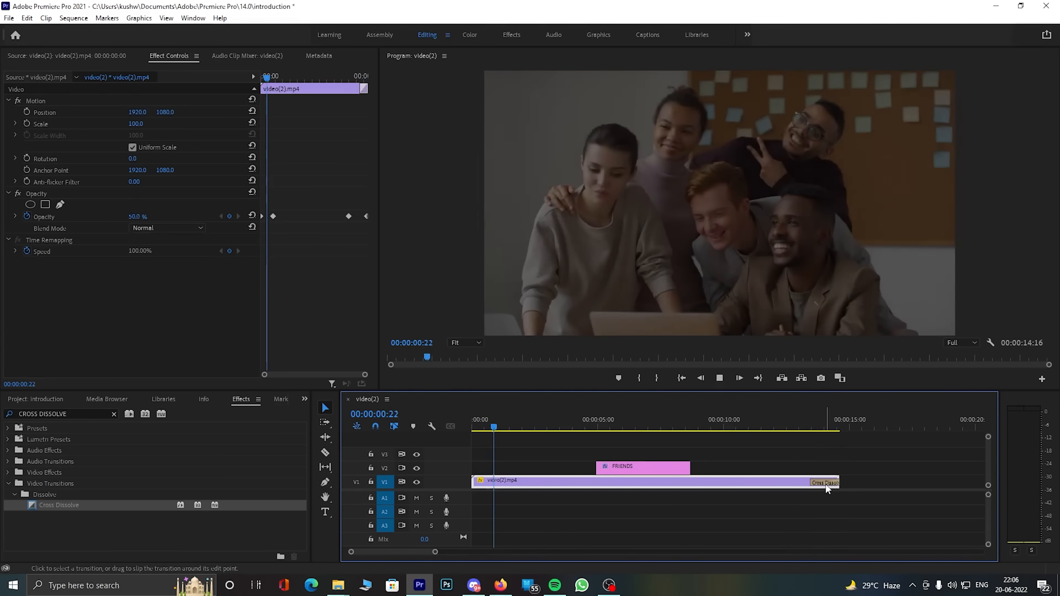
{"action": "key", "text": "space"}
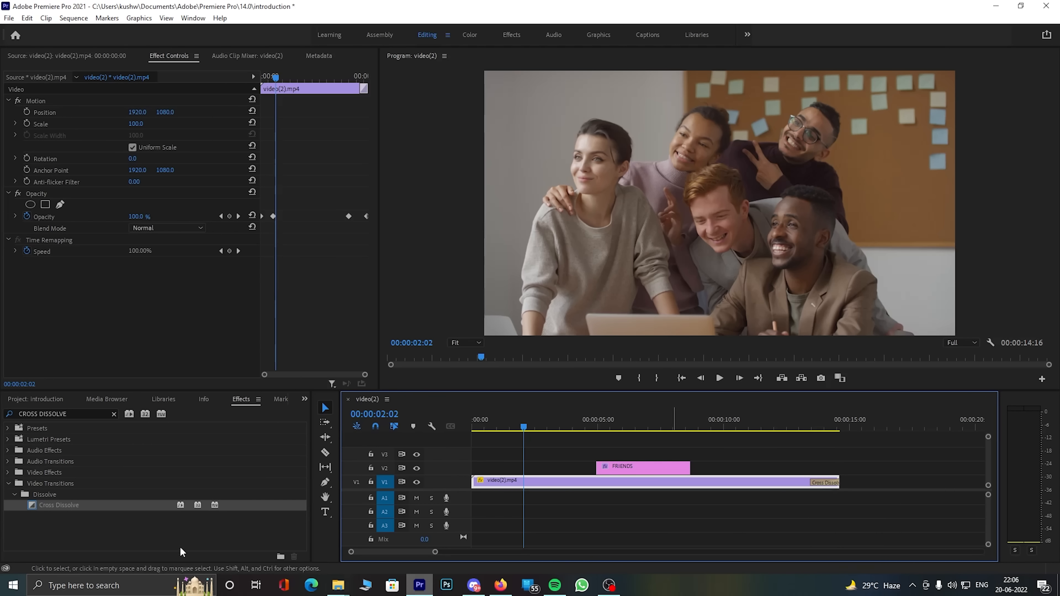
Step: Apply Cross Dissolve to the start of video(2).mp4 and play the sequence from the beginning to preview it
{"action": "left_click_drag", "start_coordinate": [62, 505], "coordinate": [475, 487]}
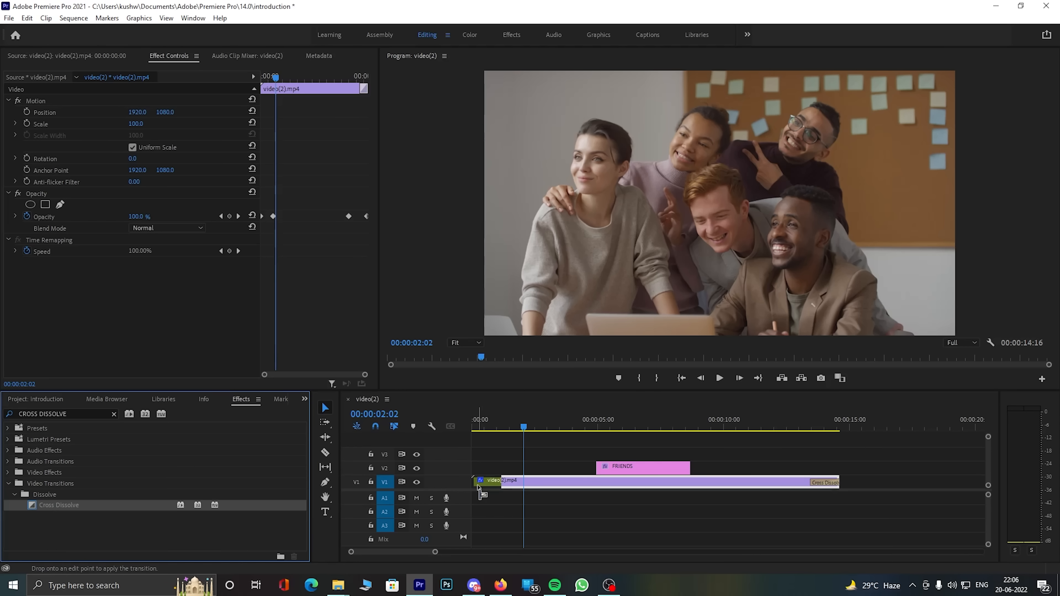
{"action": "left_click_drag", "start_coordinate": [523, 426], "coordinate": [470, 423]}
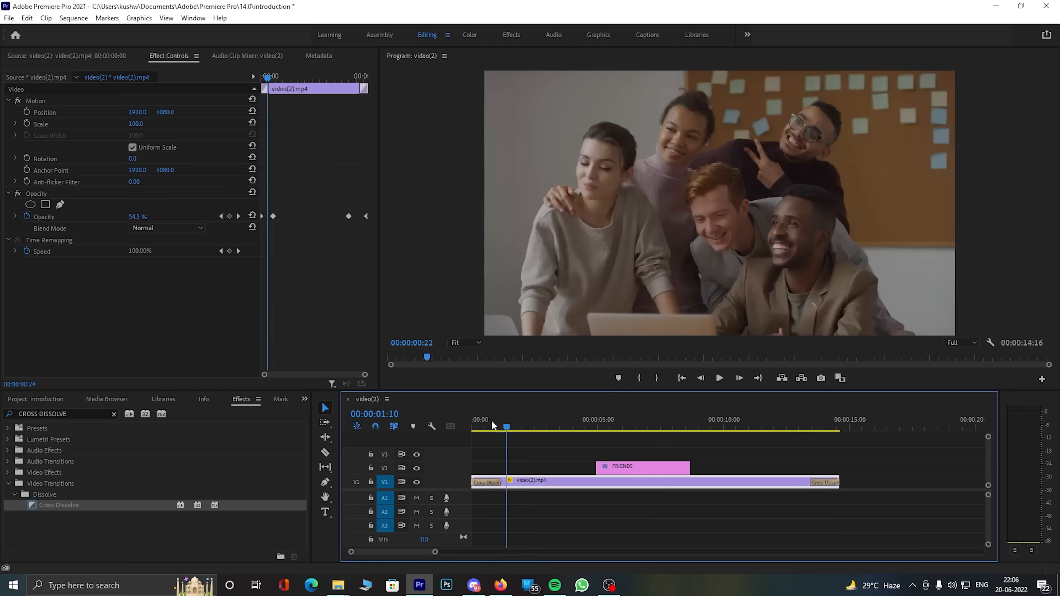
{"action": "key", "text": "space"}
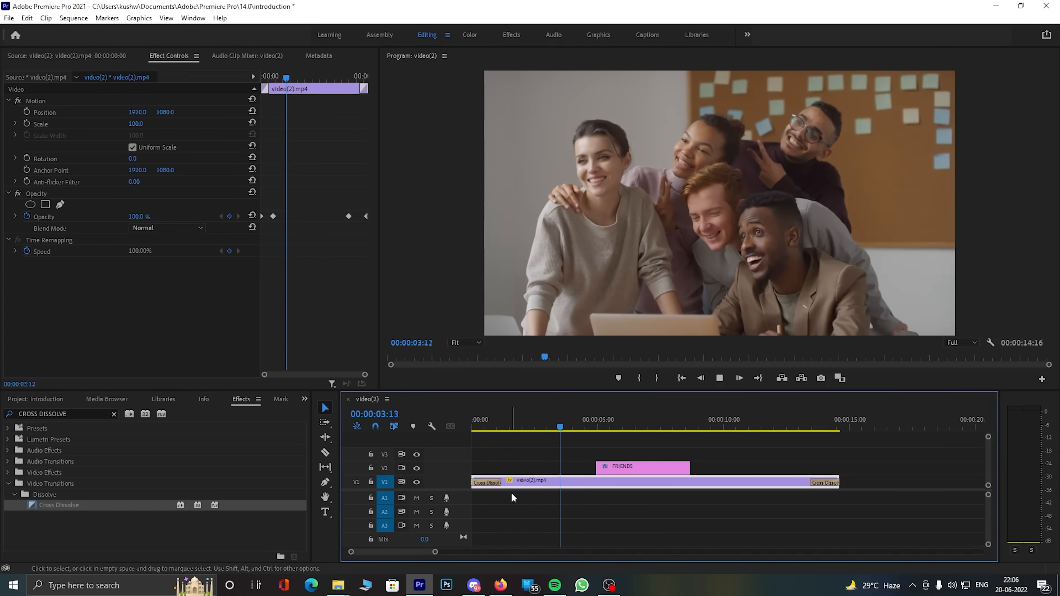
{"action": "key", "text": "space"}
Step: Lengthen the opening Cross Dissolve to 00:00:02:04 and the closing one to 00:00:02:05, and scrub back to the start of the sequence
{"action": "left_click_drag", "start_coordinate": [504, 486], "coordinate": [524, 486]}
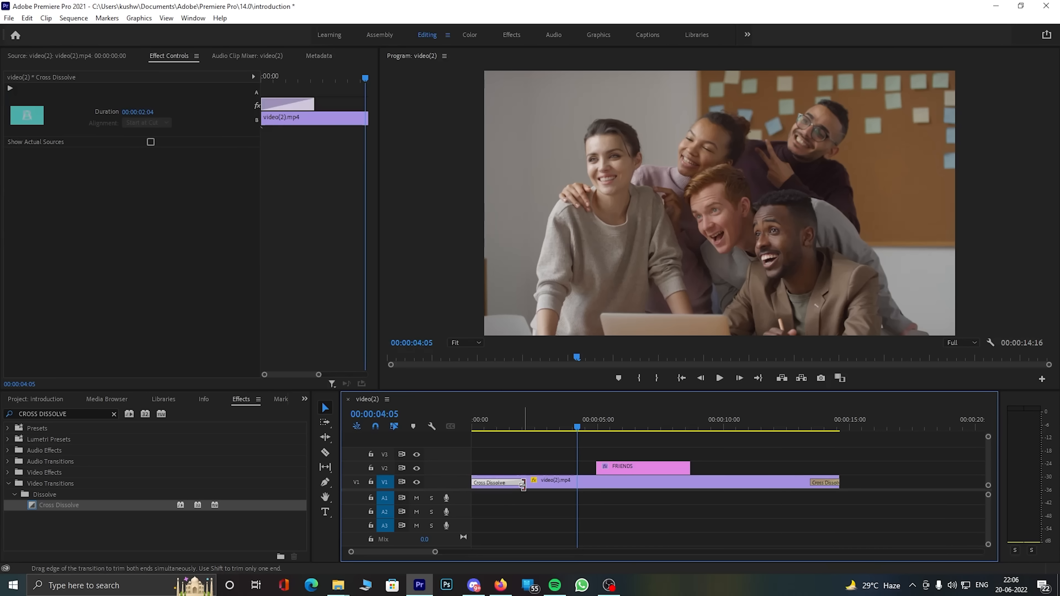
{"action": "left_click_drag", "start_coordinate": [810, 486], "coordinate": [785, 485]}
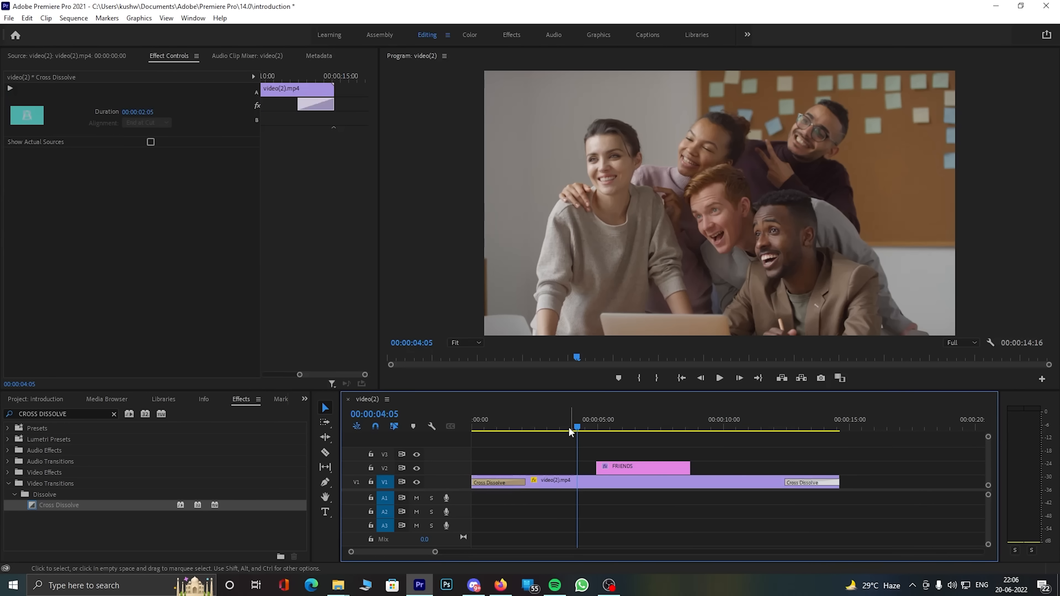
{"action": "left_click_drag", "start_coordinate": [570, 431], "coordinate": [478, 424]}
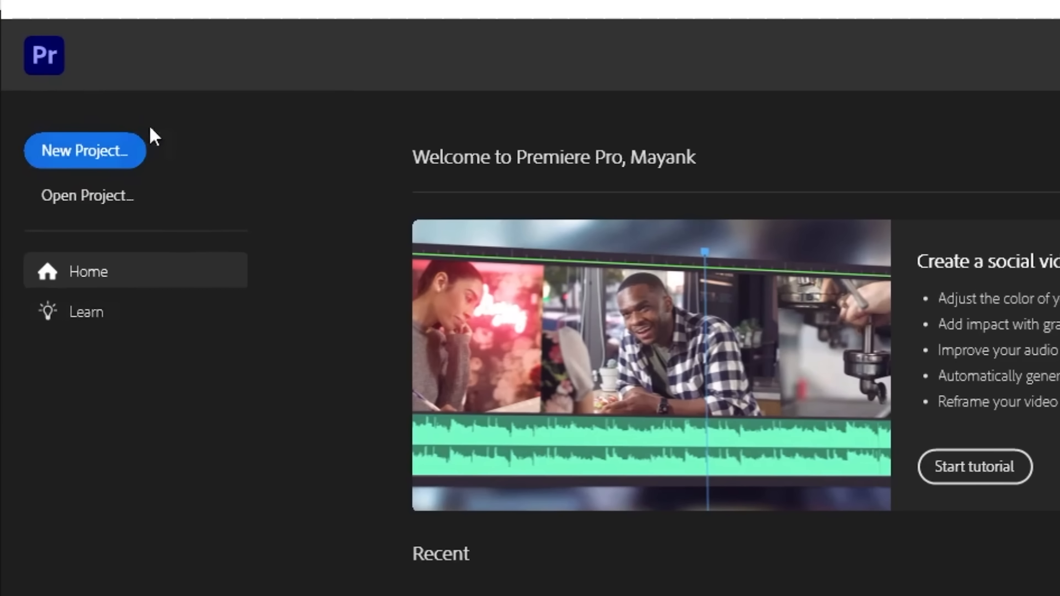
Step: Start creating a new project from the home screen
{"action": "left_click", "coordinate": [91, 163]}
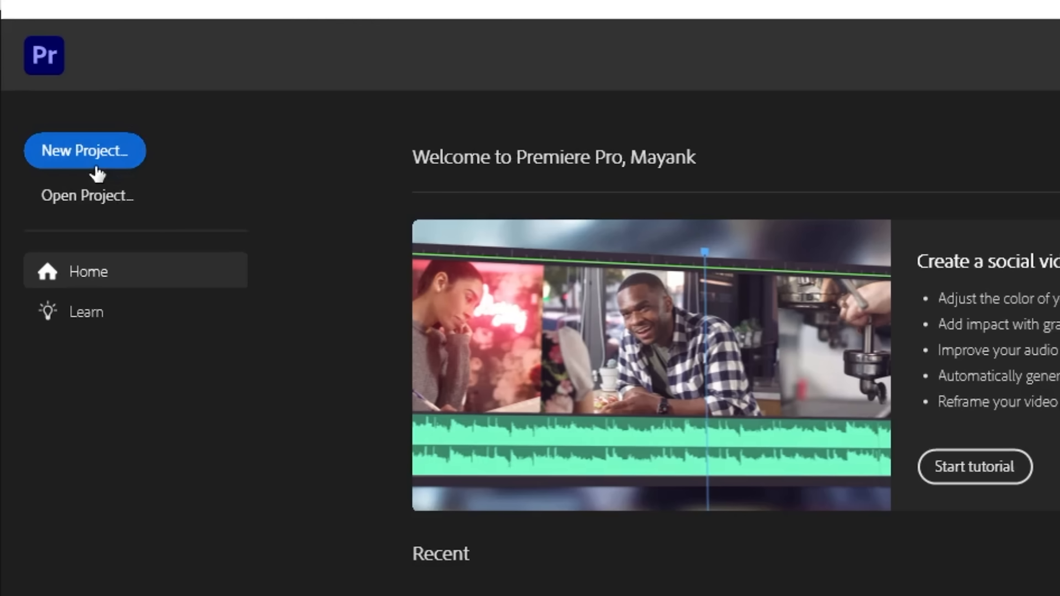